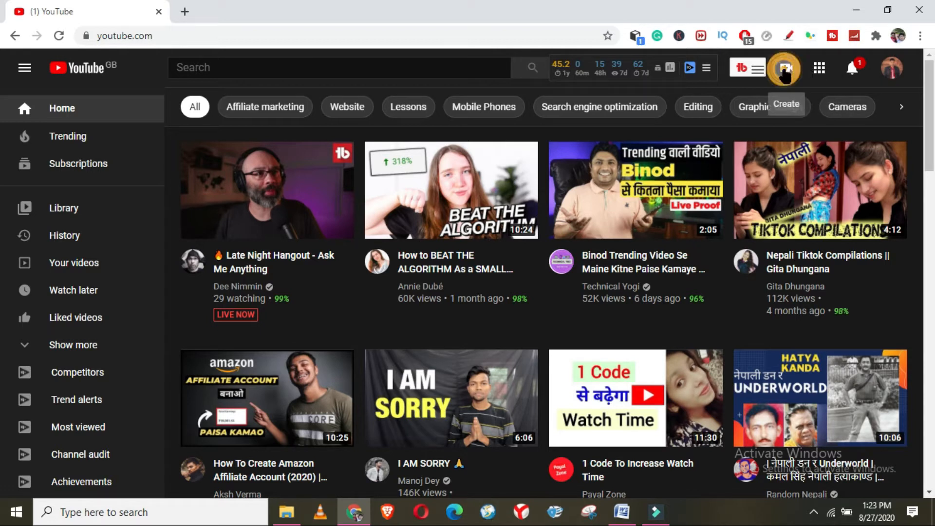
# Start a new video upload on the channel and bring up the file selection
pyautogui.click(785, 71)
pyautogui.click(805, 100)
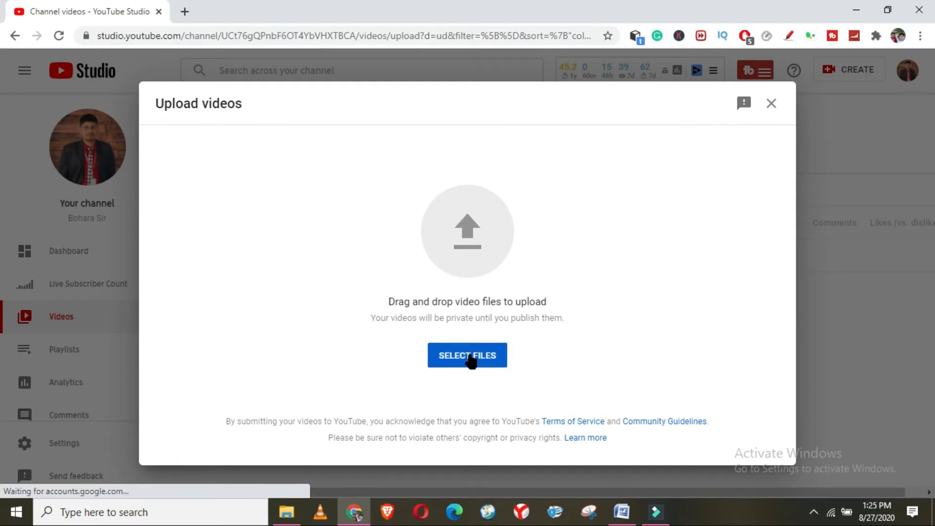
pyautogui.click(471, 361)
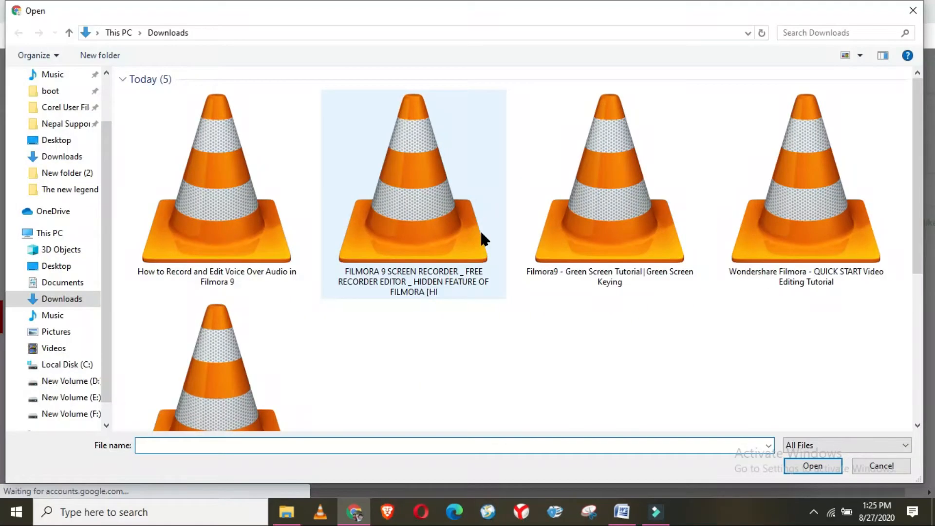
# Choose the video file "new" from the videos > ready to upload folder on New Volume (F:) for the upload
pyautogui.scroll(-1, 77, 410)
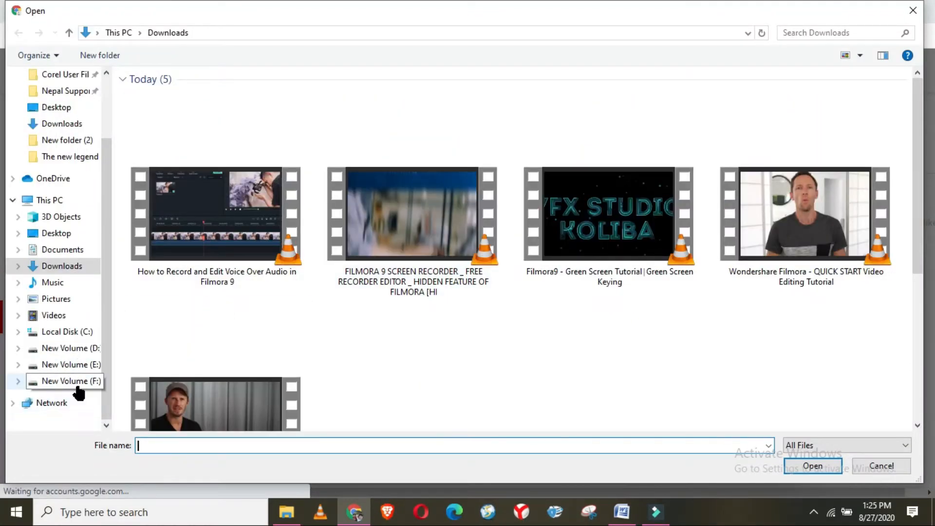
pyautogui.click(77, 385)
pyautogui.click(155, 170)
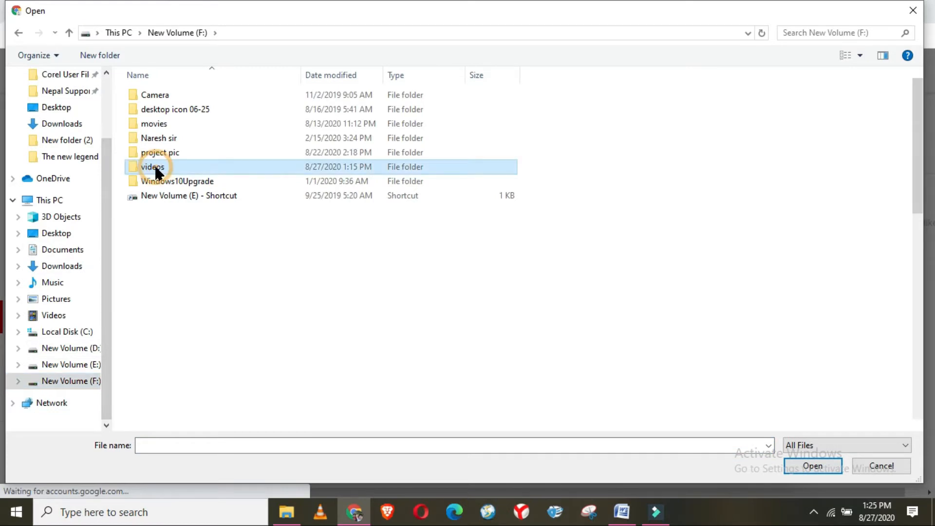
pyautogui.doubleClick(155, 167)
pyautogui.scroll(-1, 222, 292)
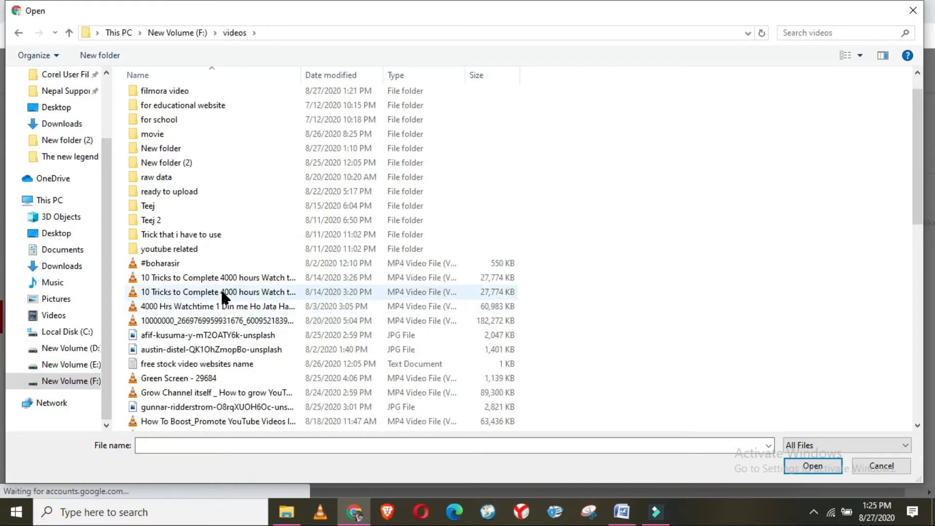
pyautogui.doubleClick(209, 191)
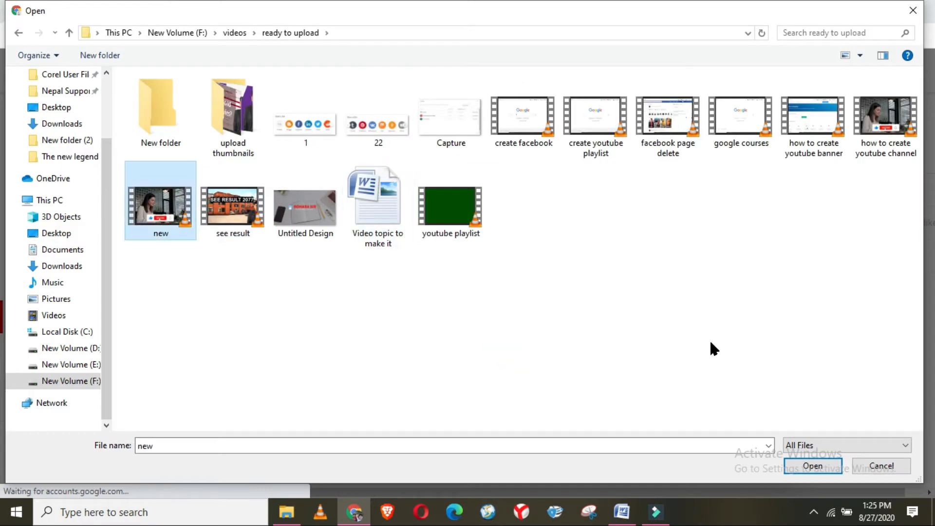
pyautogui.click(821, 468)
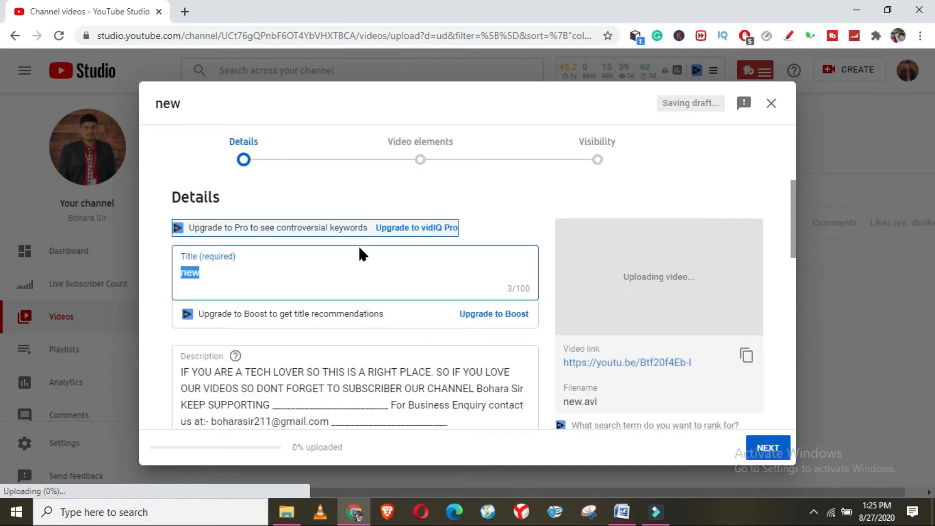
# Replace the video's title with "How to upload your video to youtube channel."
pyautogui.scroll(-3, 352, 243)
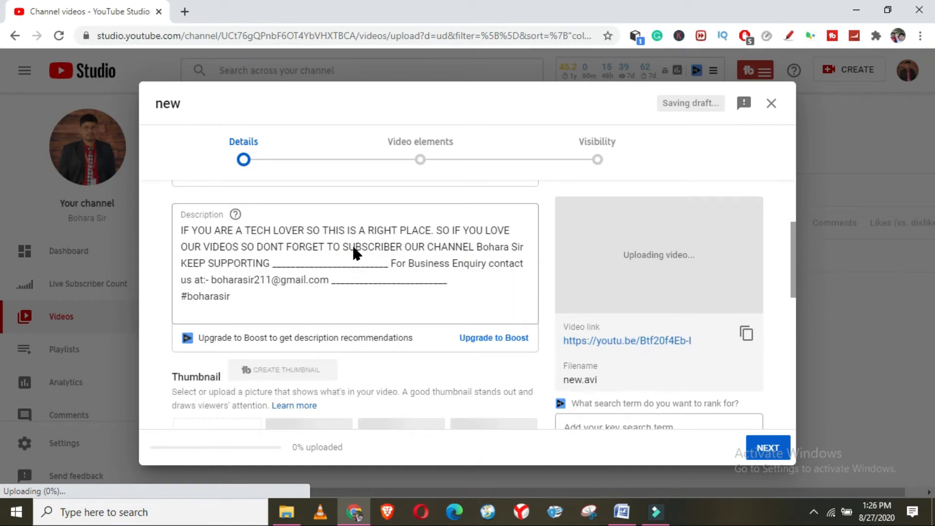
pyautogui.scroll(-3, 359, 269)
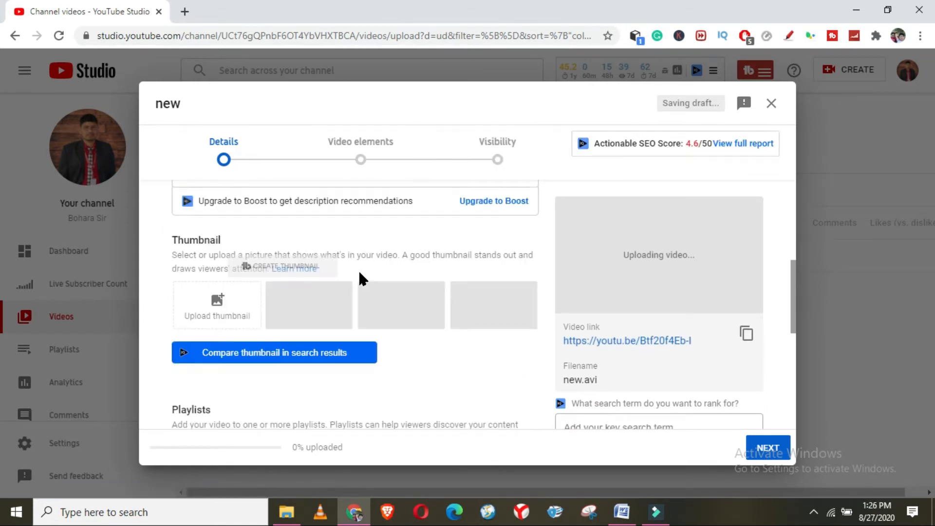
pyautogui.scroll(-3, 363, 279)
pyautogui.scroll(-4, 363, 279)
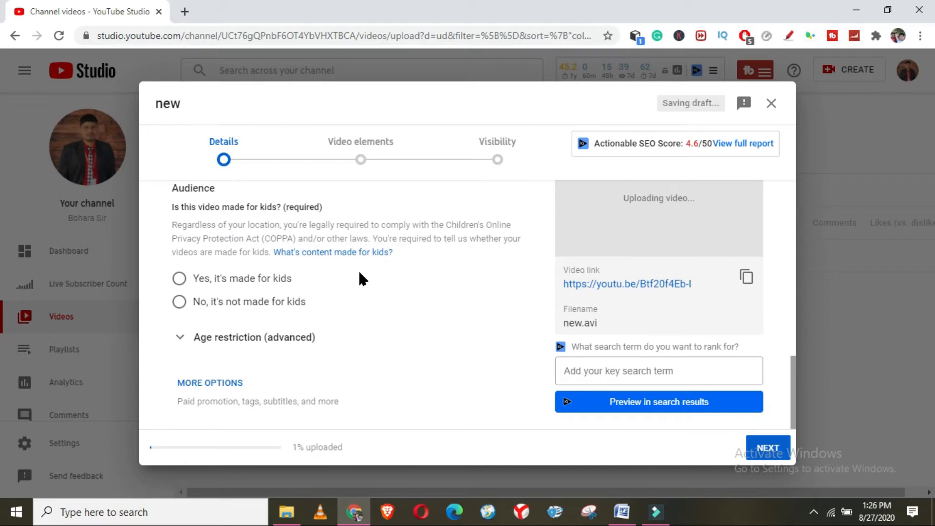
pyautogui.scroll(10, 360, 277)
pyautogui.click(357, 271)
pyautogui.press('BackSpace')
pyautogui.press('BackSpace')
pyautogui.press('BackSpace')
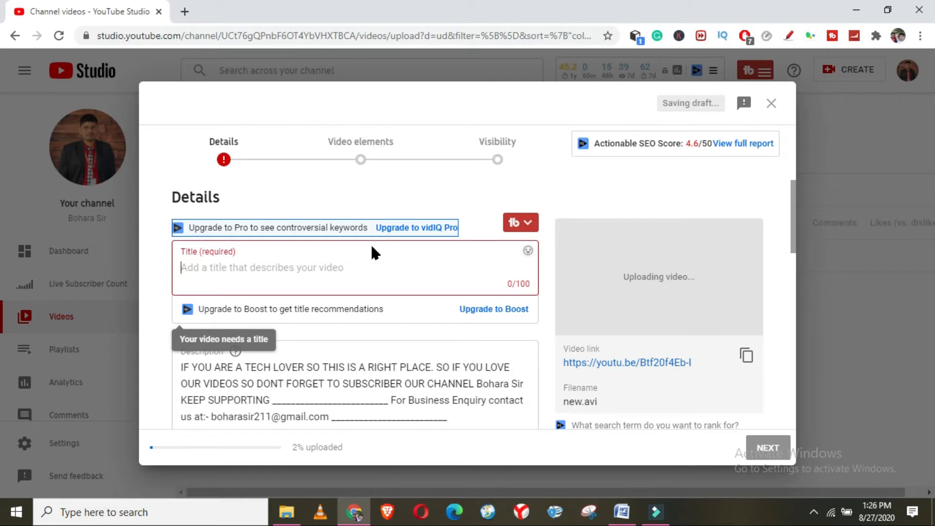
pyautogui.click(349, 267)
pyautogui.write('How to ')
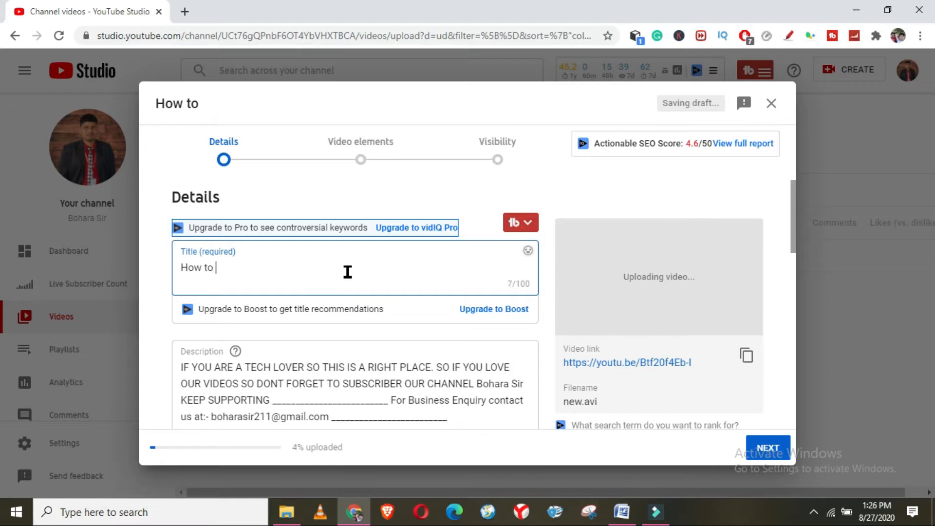
pyautogui.write('upload your video to youtube channel.')
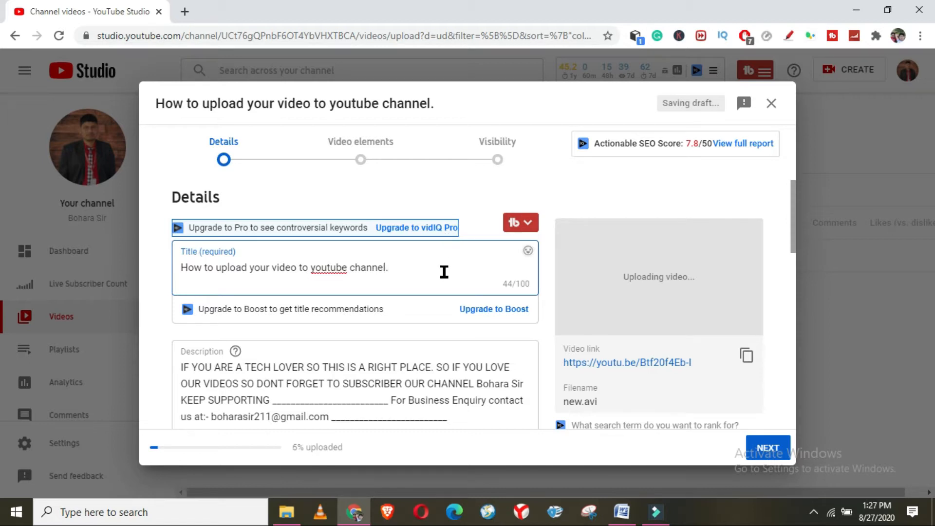
# Open youtube.com in a new browser tab
pyautogui.click(185, 11)
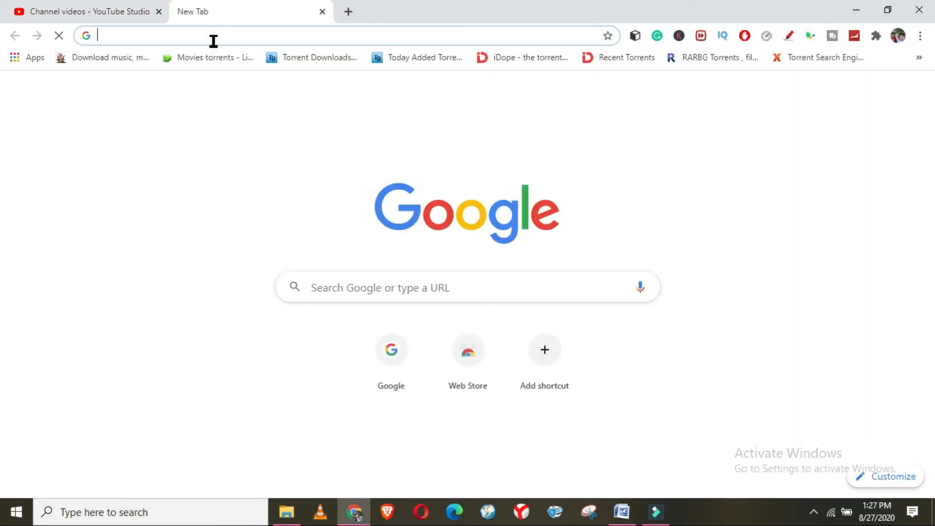
pyautogui.write('youtube.com')
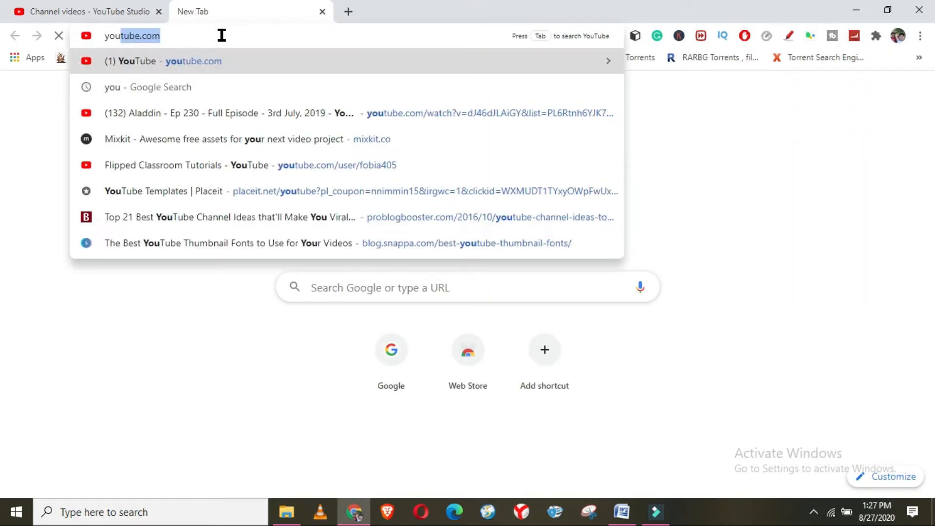
pyautogui.press('Return')
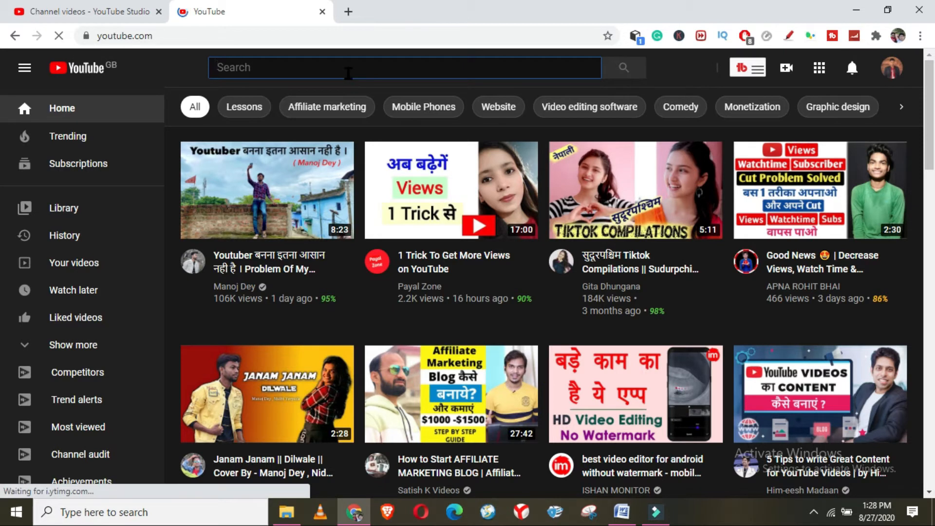
# Search YouTube for "how to upload video on youtube" using the suggested search term
pyautogui.write('how ')
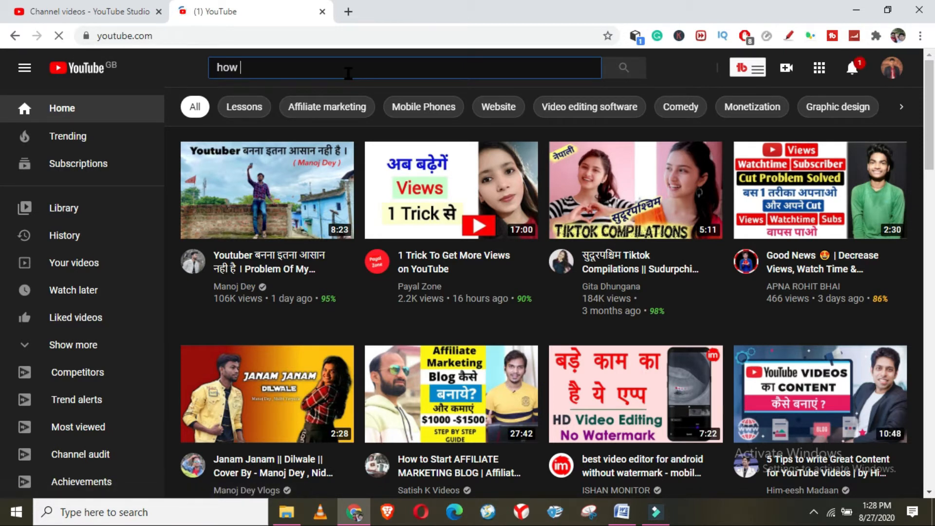
pyautogui.write('to upload vide')
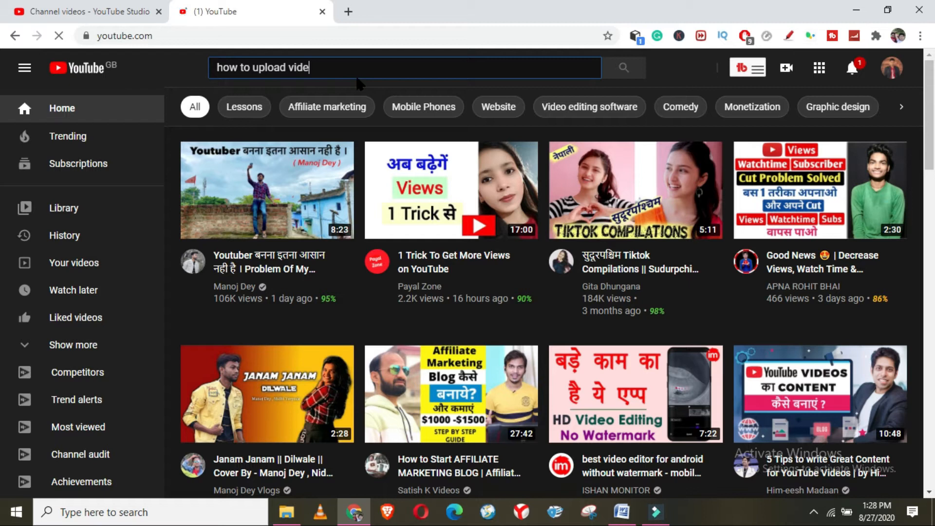
pyautogui.write('o on')
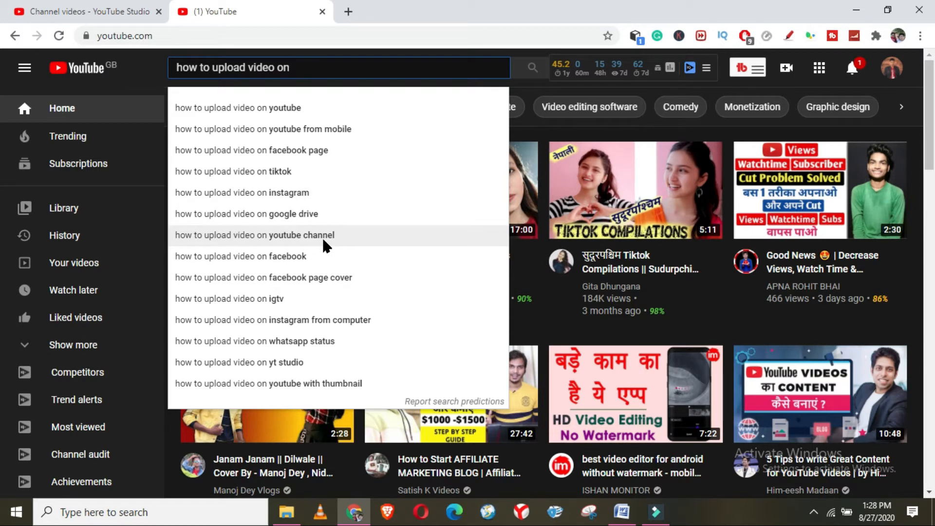
pyautogui.click(264, 107)
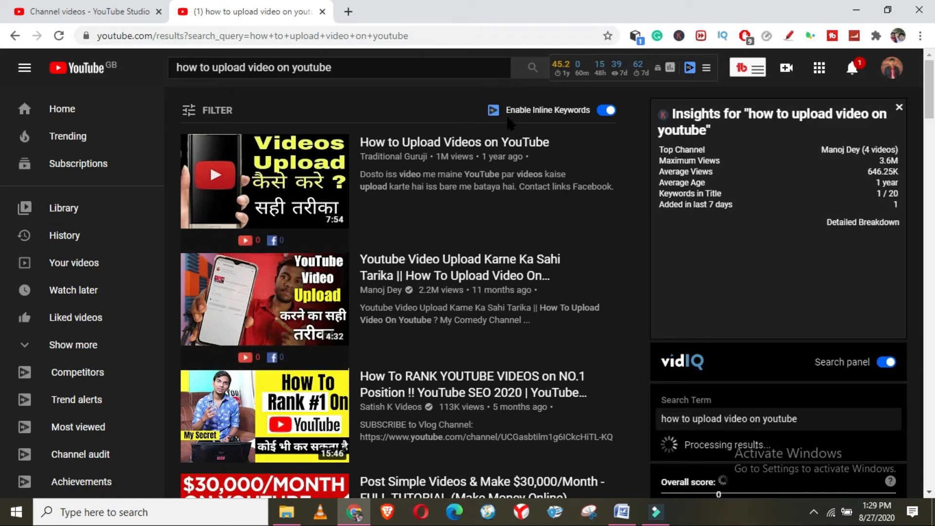
# Explore the keyword "upload video to youtube" in TubeBuddy's Keyword Explorer
pyautogui.click(668, 71)
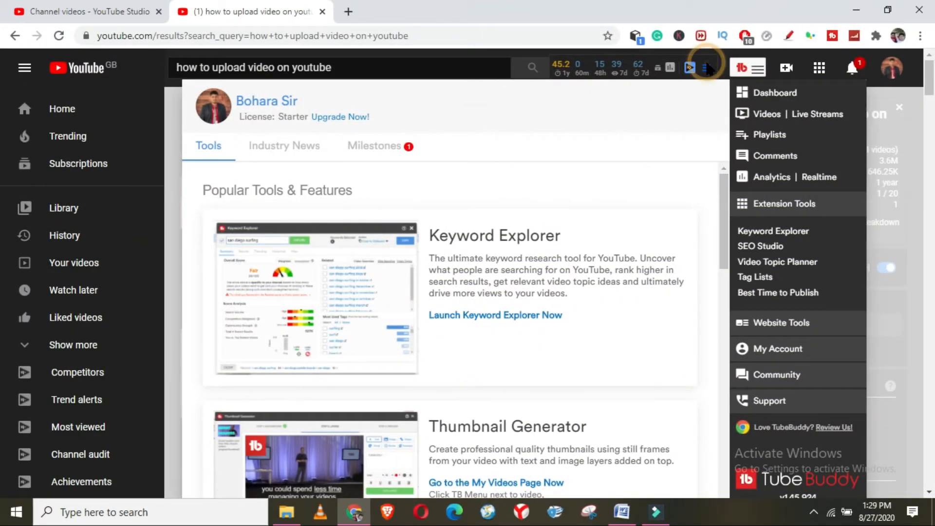
pyautogui.click(706, 68)
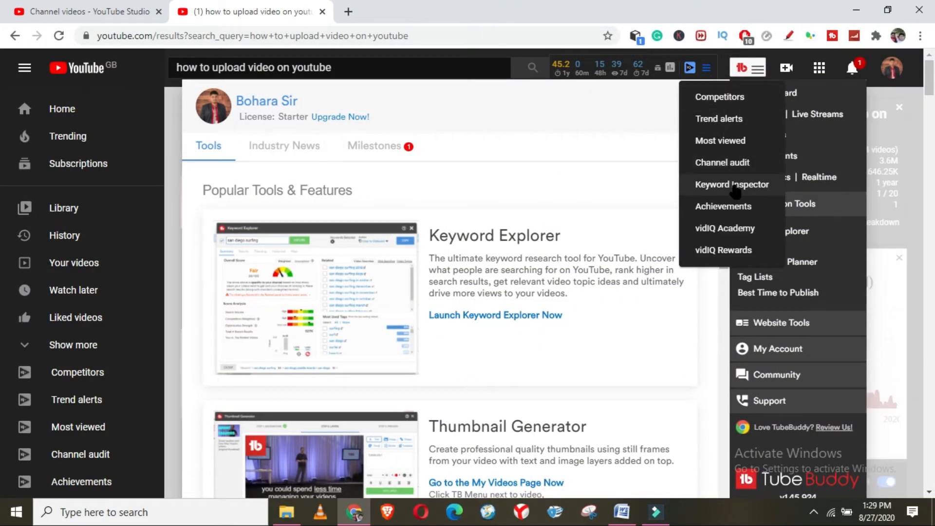
pyautogui.click(752, 73)
pyautogui.click(754, 77)
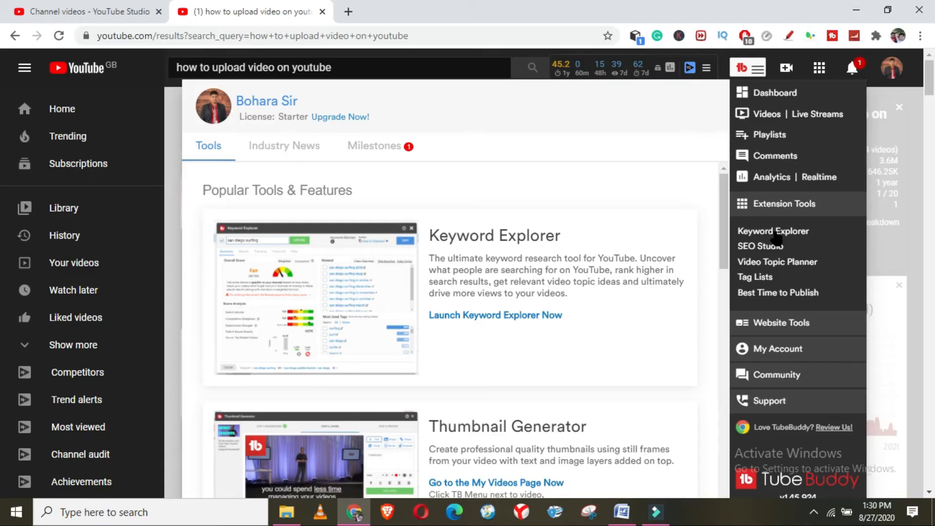
pyautogui.click(775, 233)
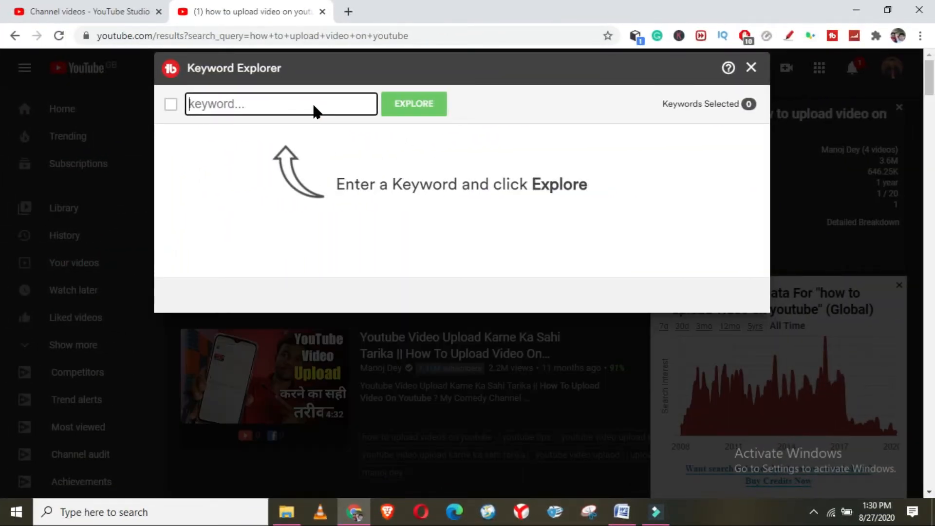
pyautogui.write('upload video on')
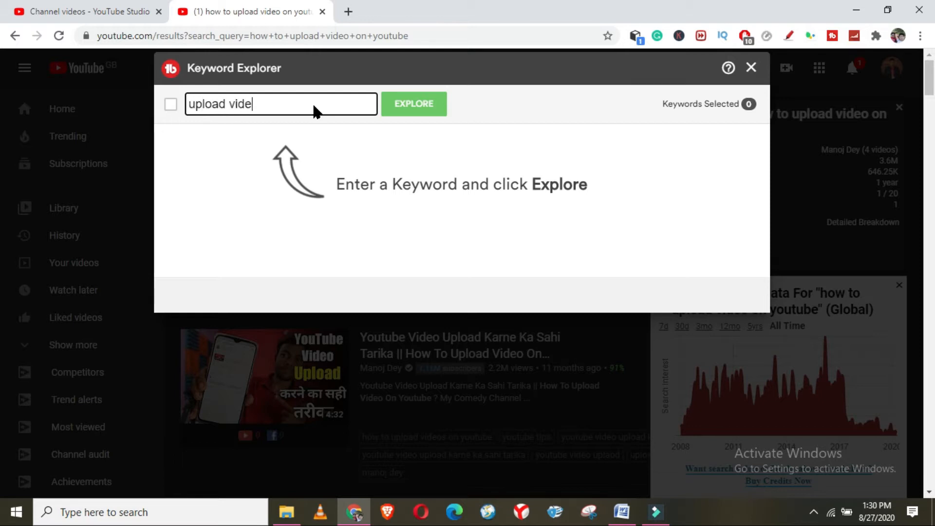
pyautogui.write(' youtube')
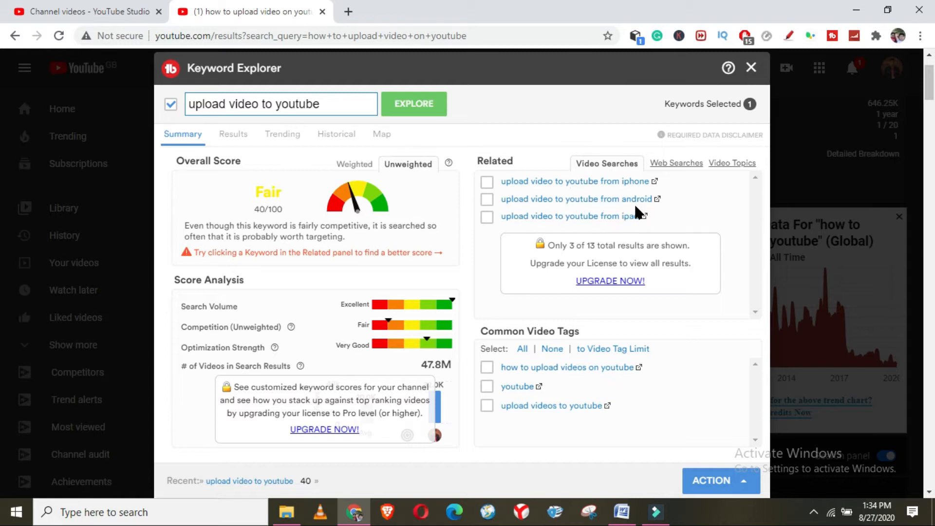
# Examine the explored keyword's top-ranking search results, including the title of the first-ranked video, and dismiss the upgrade offer
pyautogui.click(231, 135)
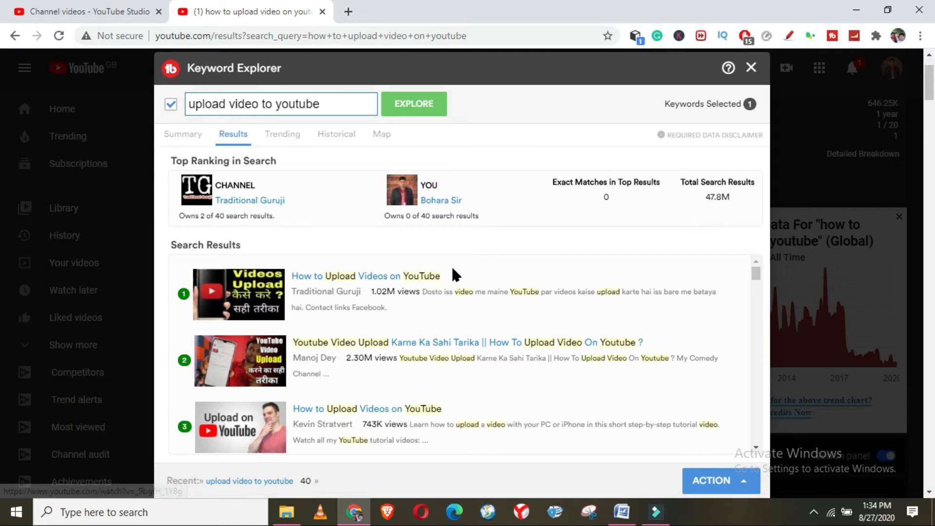
pyautogui.moveTo(454, 272); pyautogui.dragTo(325, 280)
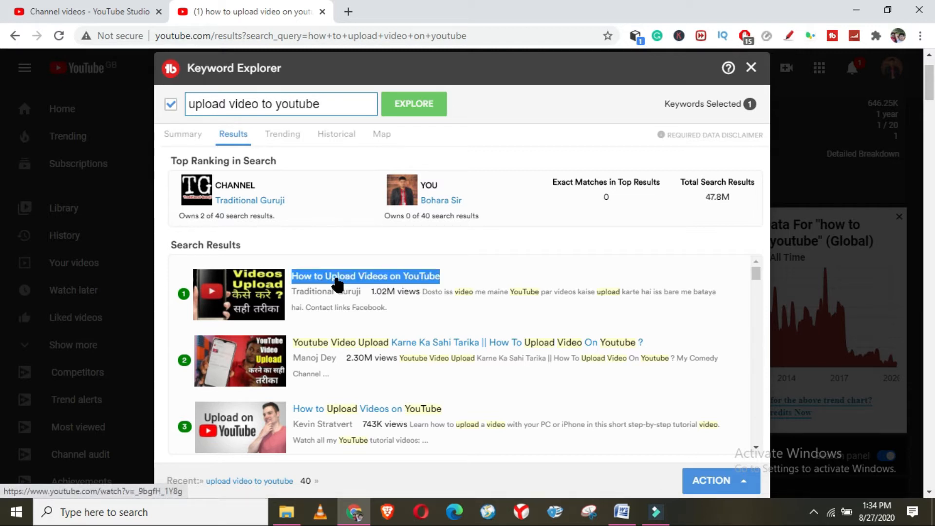
pyautogui.rightClick(336, 280)
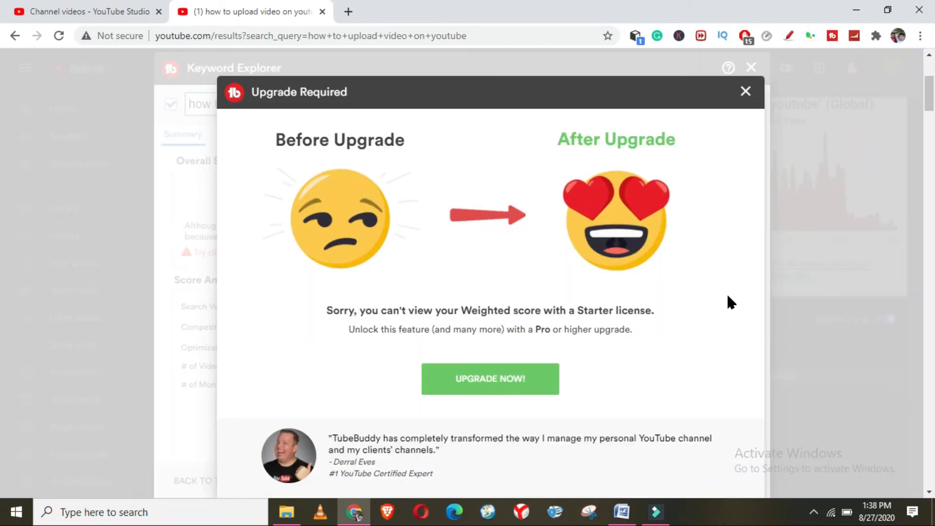
pyautogui.press('Escape')
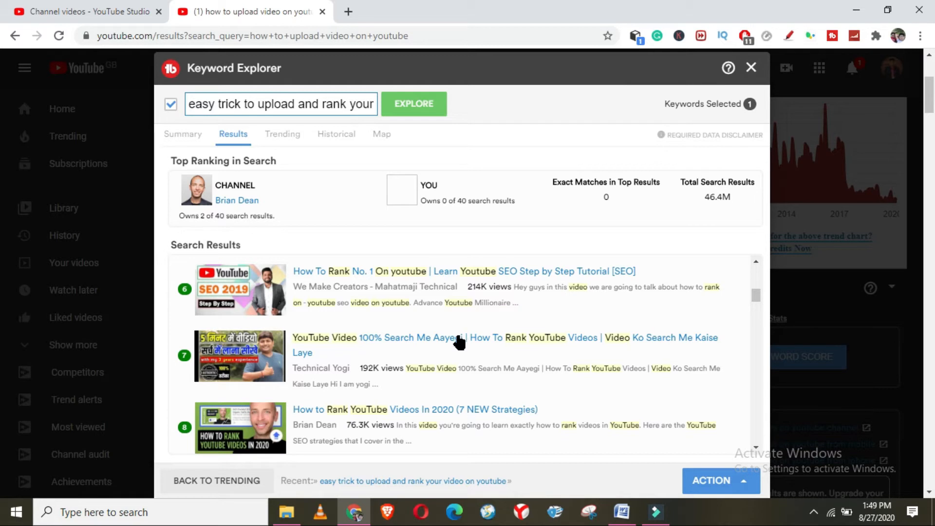
pyautogui.scroll(6, 496, 331)
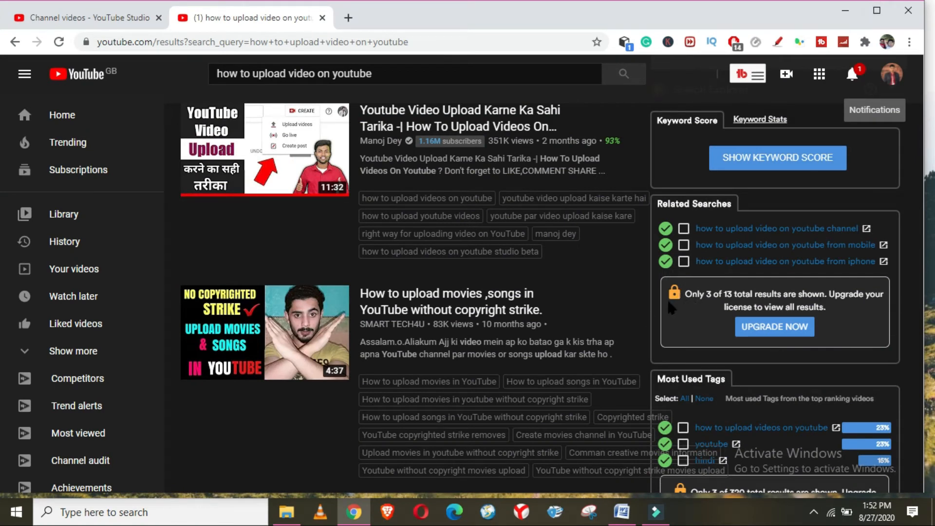
# Open the video "How to Upload Videos on YouTube" and examine its video tags in the vidIQ details
pyautogui.scroll(-3, 597, 300)
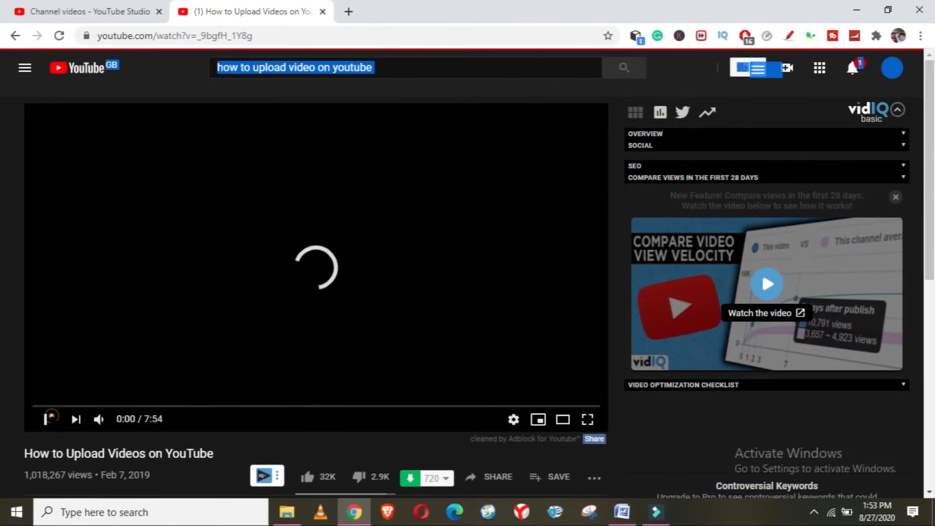
pyautogui.click(47, 418)
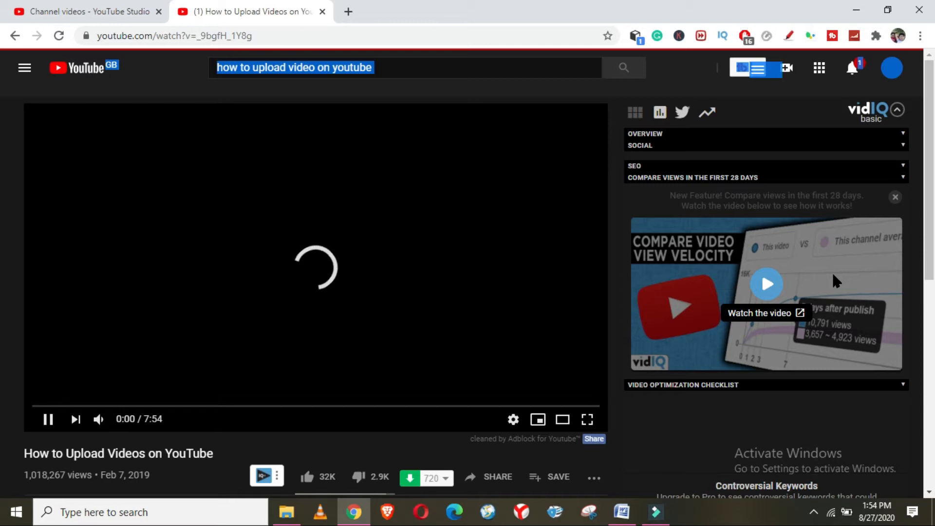
pyautogui.scroll(-8, 831, 271)
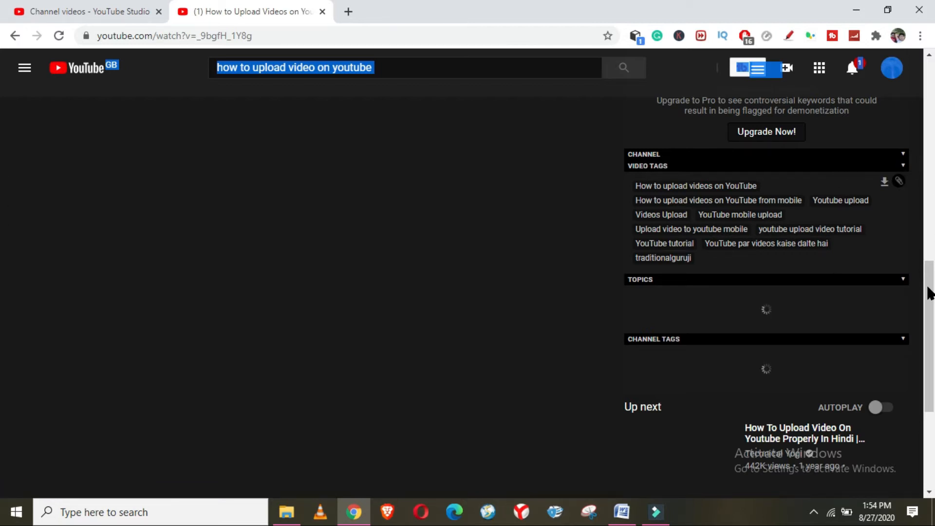
pyautogui.scroll(-4, 930, 292)
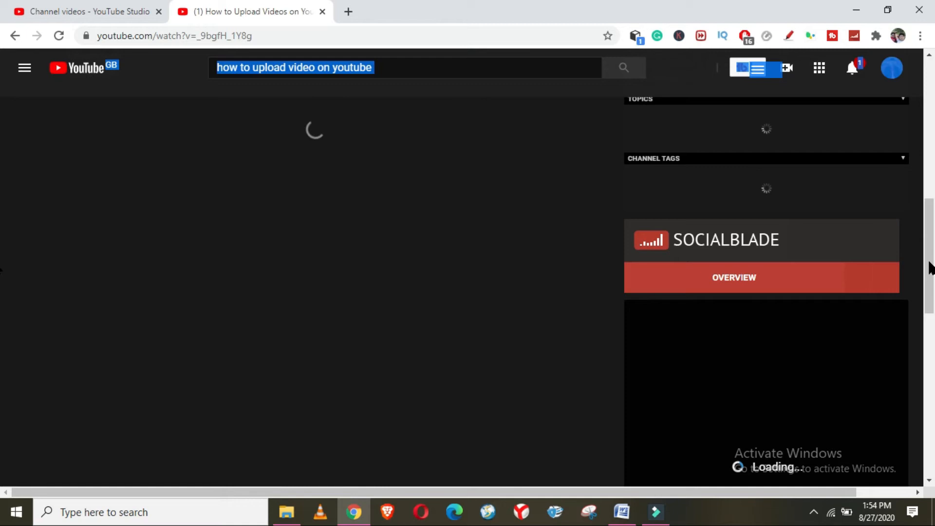
# Remove "how to upload video on youtube" from the YouTube search suggestions
pyautogui.scroll(4, 930, 265)
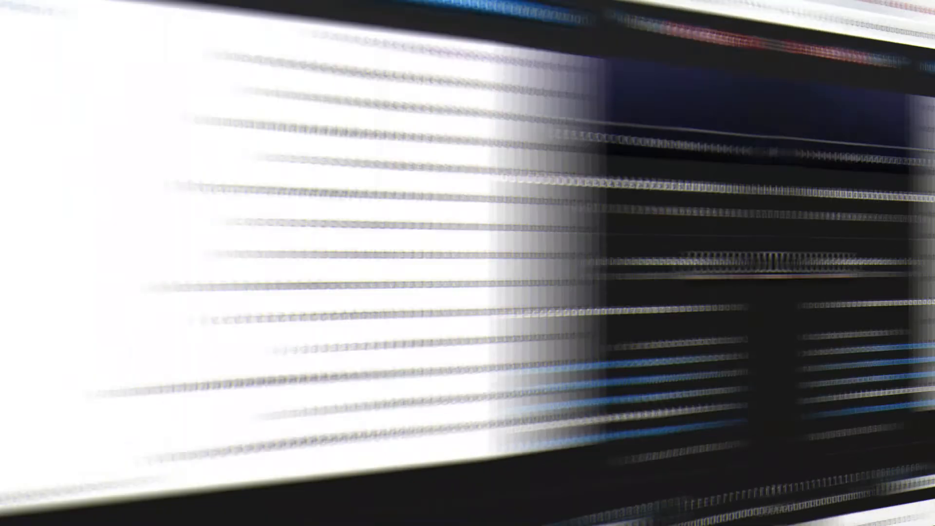
pyautogui.click(373, 68)
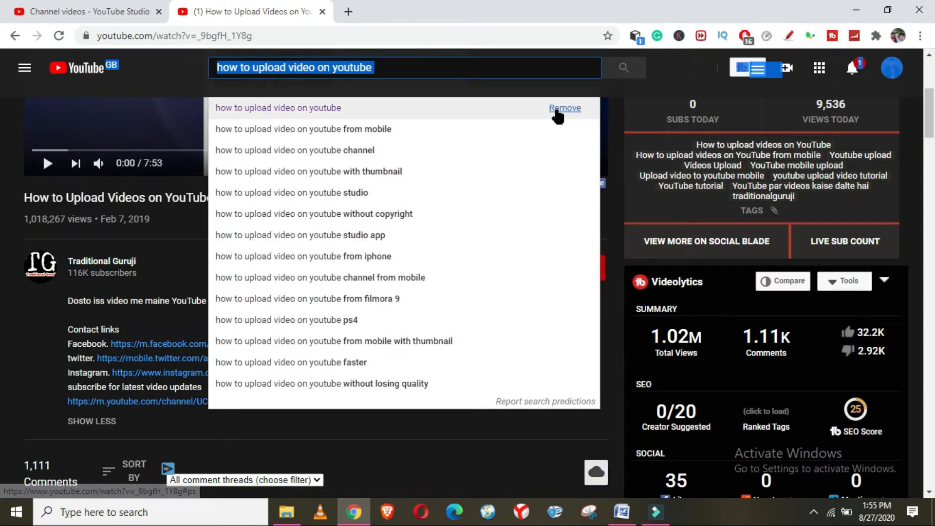
pyautogui.click(556, 112)
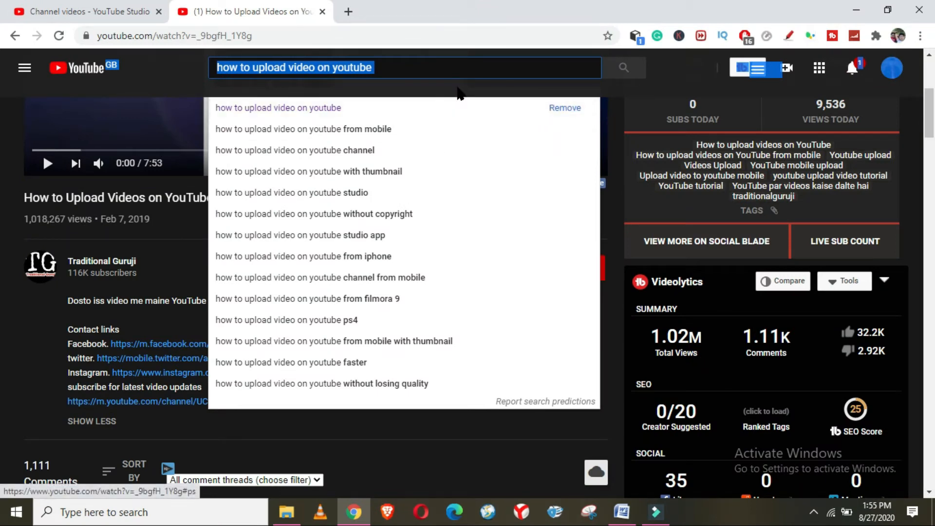
# Replace the YouTube search term and search for "easy trick to upload and rank your video on youtube"
pyautogui.click(428, 69)
pyautogui.click(363, 70)
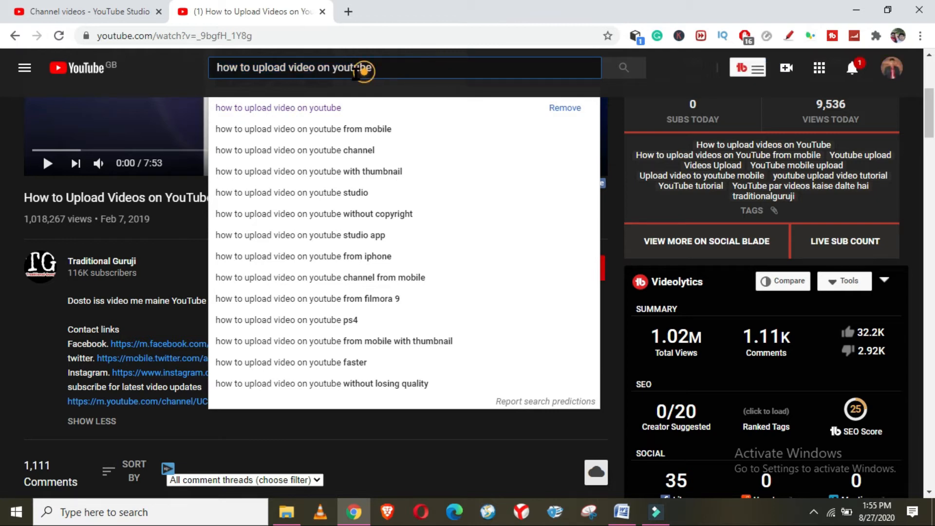
pyautogui.click(408, 66)
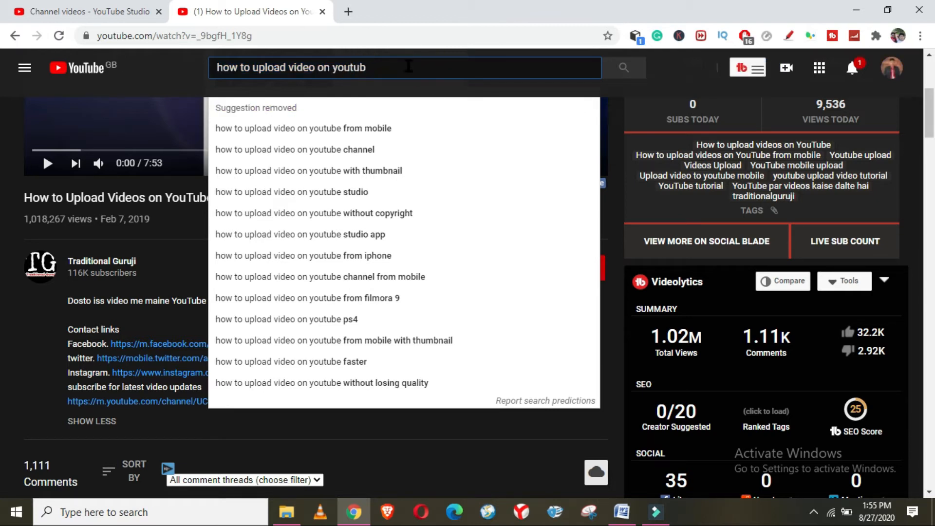
pyautogui.press('BackSpace')
pyautogui.press('BackSpace')
pyautogui.press('BackSpace')
pyautogui.press('BackSpace')
pyautogui.press('BackSpace')
pyautogui.press('BackSpace')
pyautogui.press('BackSpace')
pyautogui.press('BackSpace')
pyautogui.press('BackSpace')
pyautogui.press('BackSpace')
pyautogui.press('BackSpace')
pyautogui.press('BackSpace')
pyautogui.press('BackSpace')
pyautogui.press('BackSpace')
pyautogui.press('BackSpace')
pyautogui.press('BackSpace')
pyautogui.press('BackSpace')
pyautogui.press('BackSpace')
pyautogui.press('BackSpace')
pyautogui.press('BackSpace')
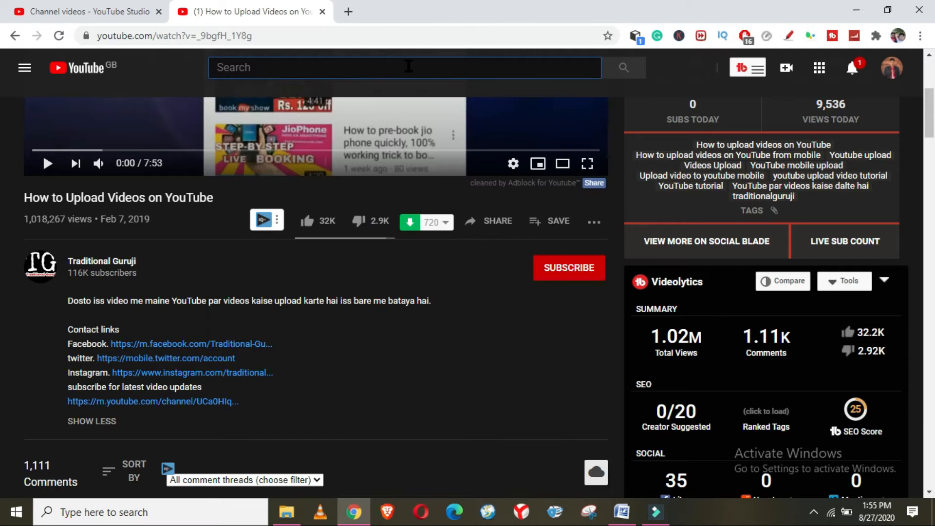
pyautogui.write('easy trick to upload and rank your video on youtube')
pyautogui.press('Return')
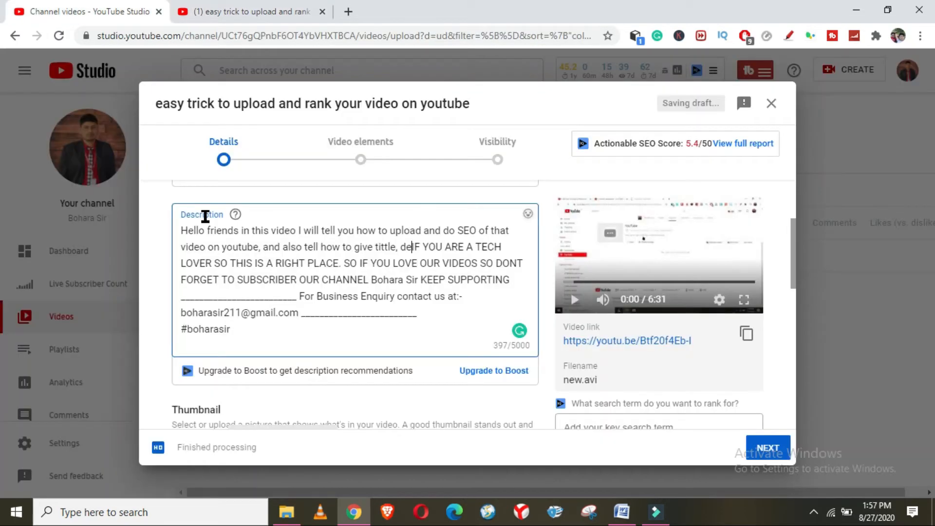
# Finish the description's opening sentence with "description and tags." and add "This video will give the easy trick to upload and rank your video on youtube."
pyautogui.write('scription and tags. IF YOU')
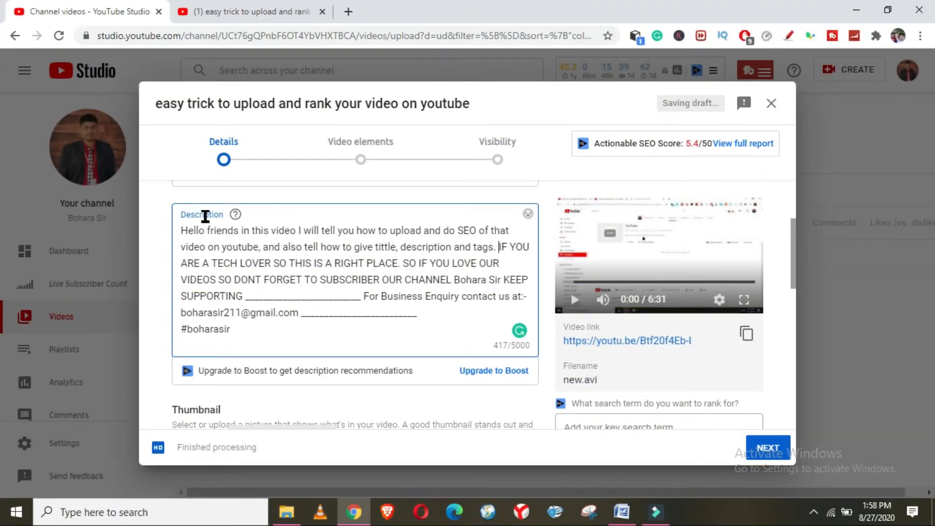
pyautogui.write('This video v')
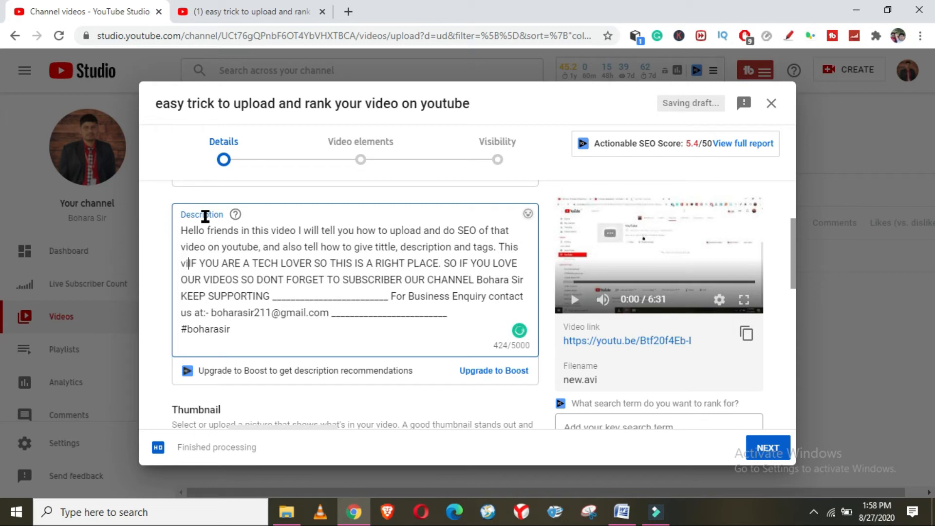
pyautogui.press('BackSpace')
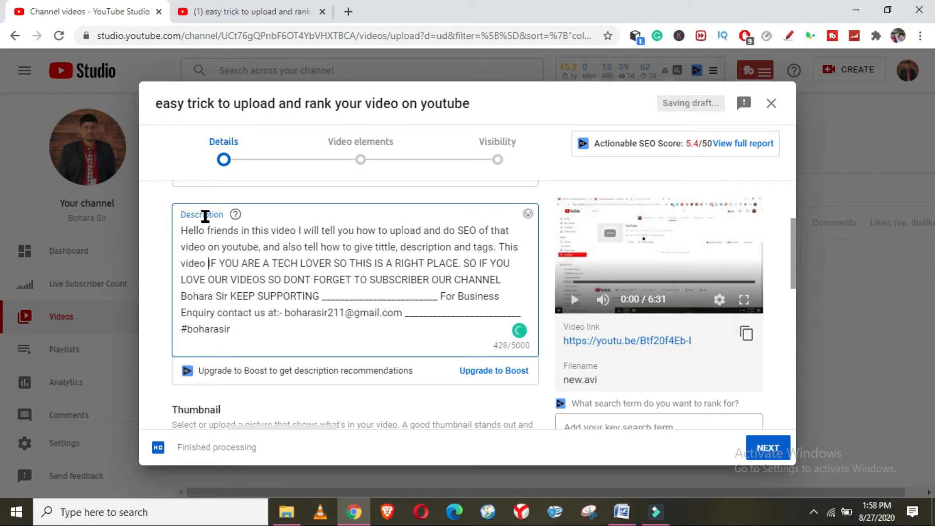
pyautogui.write('will ')
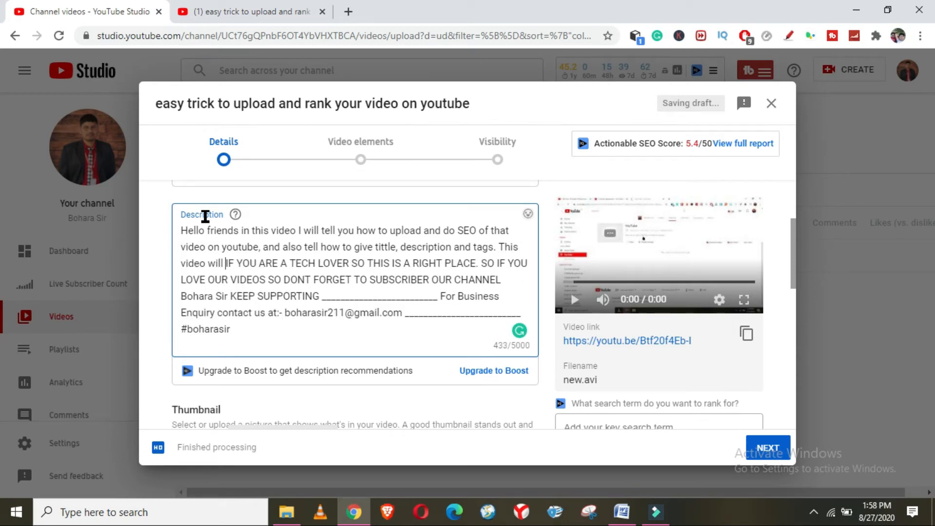
pyautogui.write('give the')
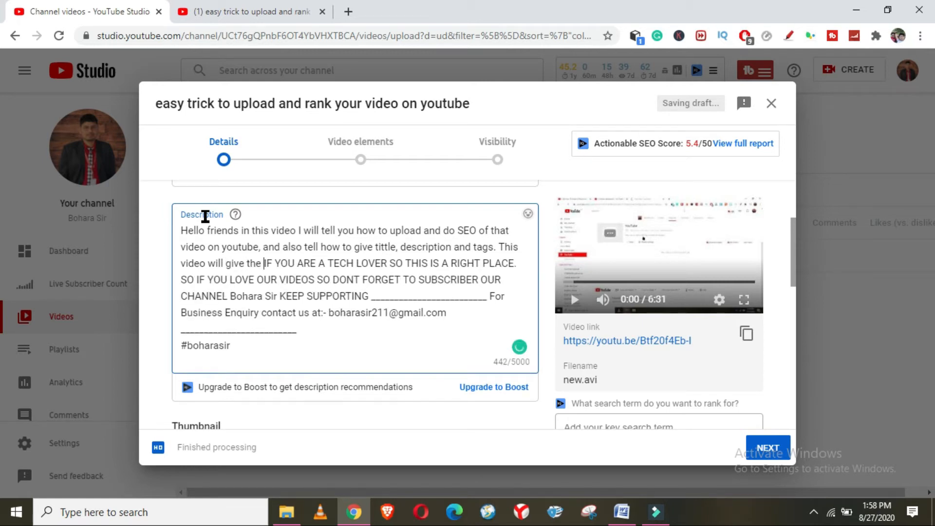
pyautogui.write('easy trick to upload and rank your video on youtube')
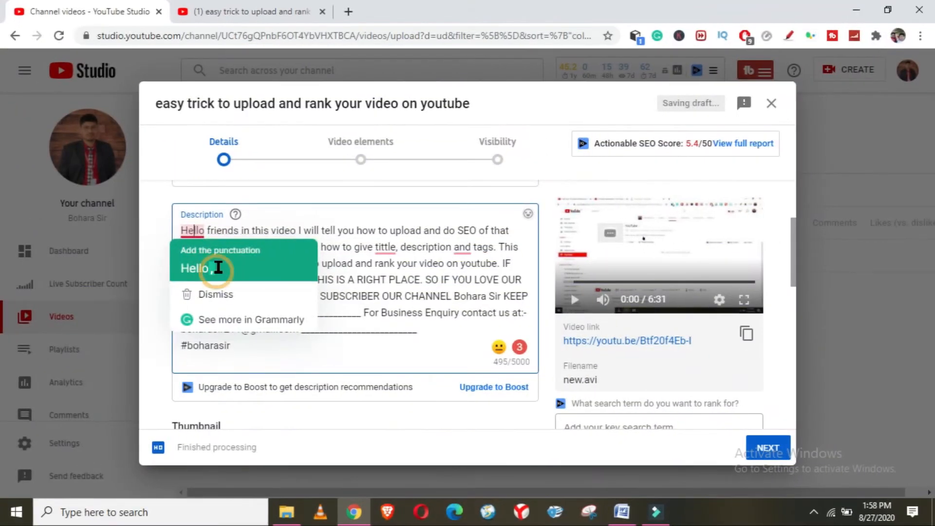
# Accept Grammarly's corrections in the description: a comma after "Hello", the spelling "title", and a comma after "description"
pyautogui.click(221, 268)
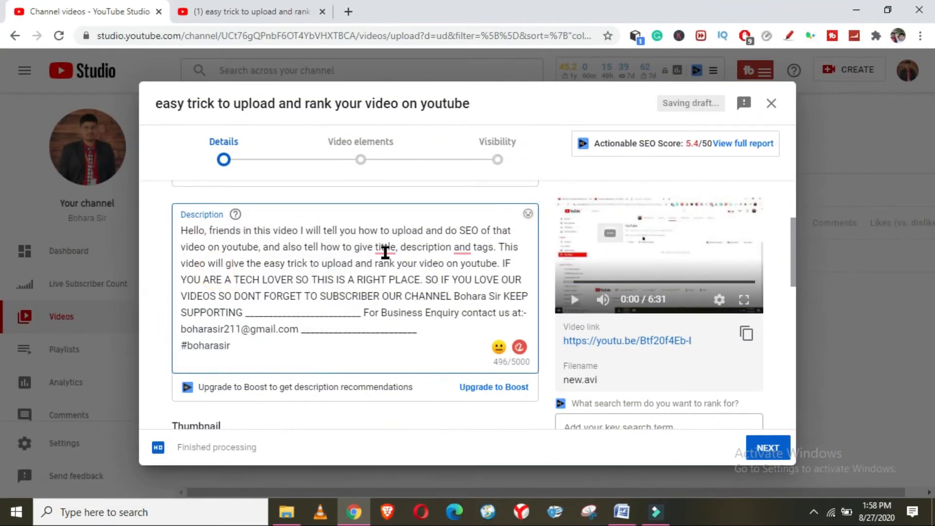
pyautogui.moveTo(389, 251)
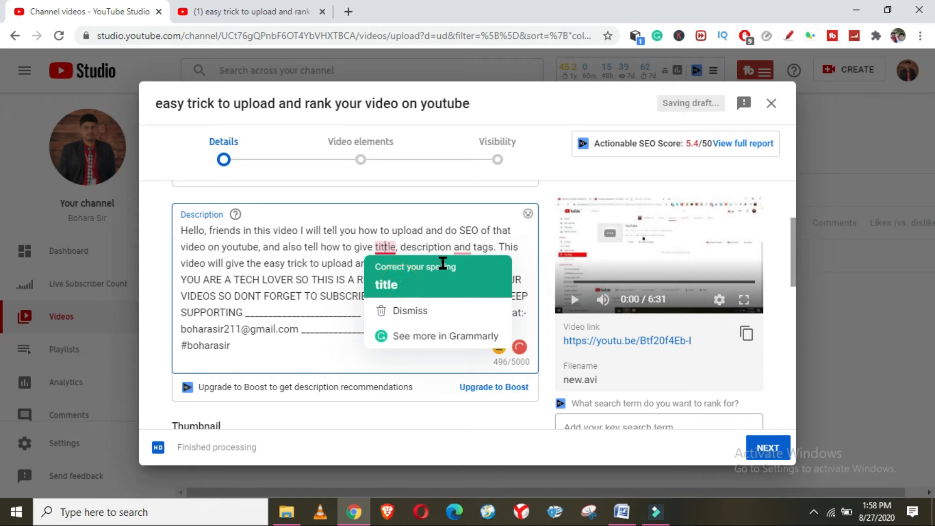
pyautogui.click(404, 282)
pyautogui.click(460, 250)
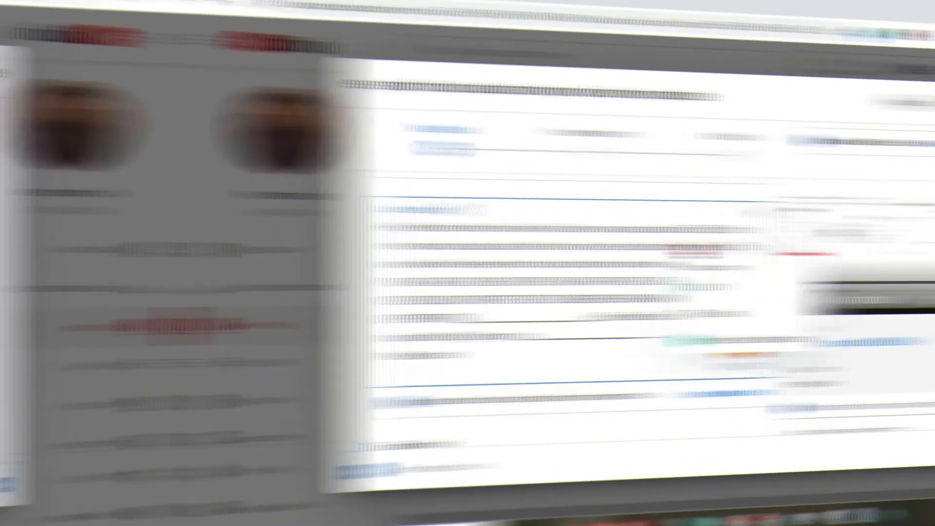
pyautogui.moveTo(460, 250)
pyautogui.click(475, 286)
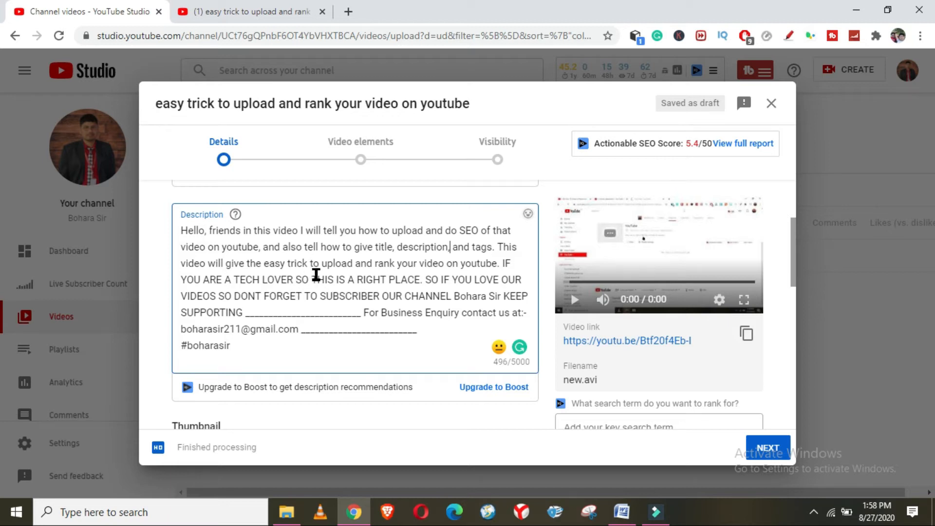
# Replace "give" with "show" in the description sentence beginning "This video will"
pyautogui.click(246, 267)
pyautogui.press('BackSpace')
pyautogui.press('BackSpace')
pyautogui.press('BackSpace')
pyautogui.press('BackSpace')
pyautogui.press('BackSpace')
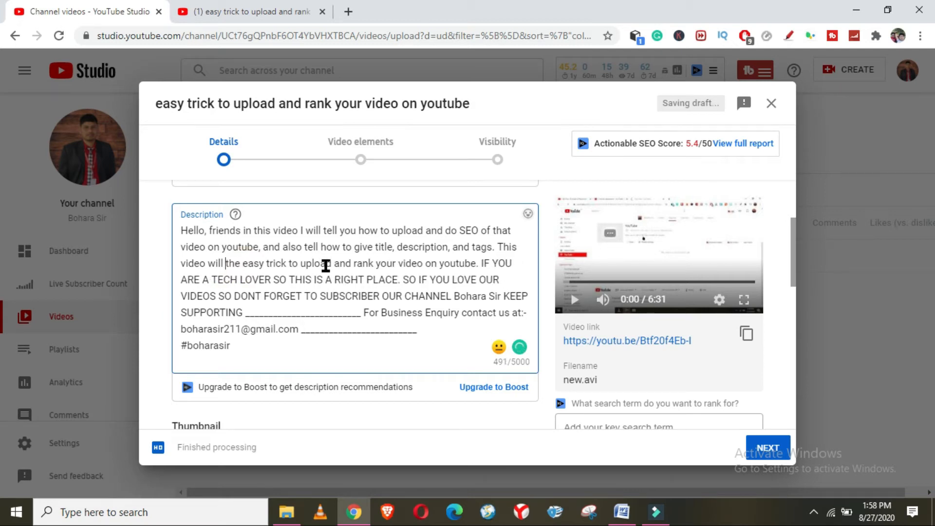
pyautogui.write('show')
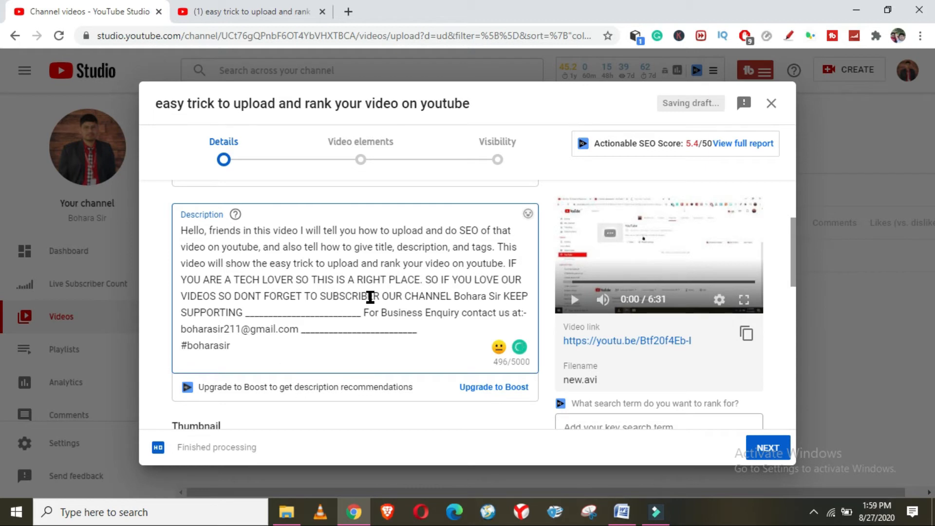
# Choose the first suggested thumbnail, the one of the woman at a desk, for the video
pyautogui.scroll(-4, 405, 315)
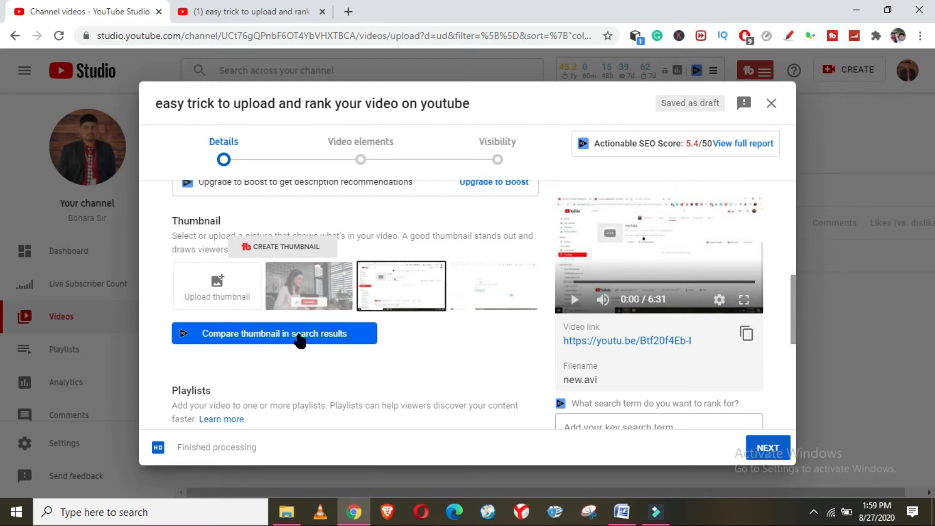
pyautogui.click(396, 292)
pyautogui.click(298, 303)
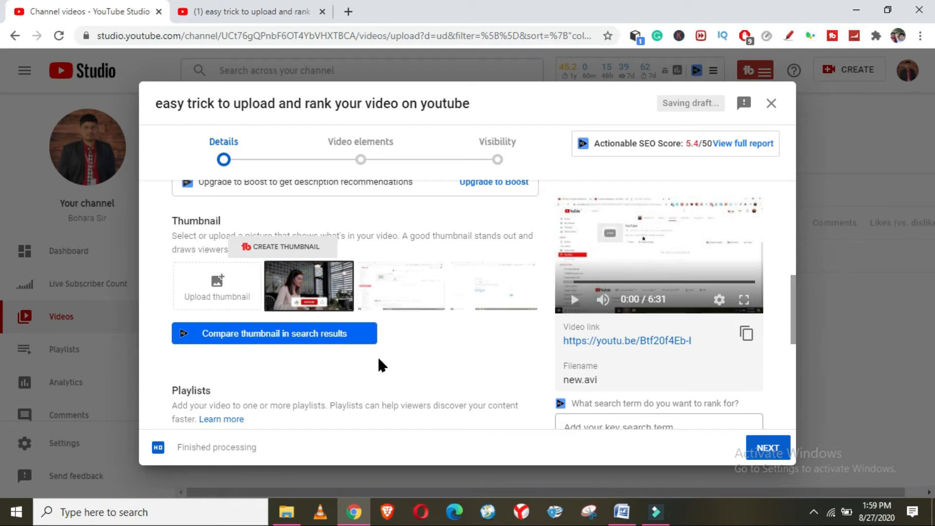
# Add the video to the "YouTube" playlist
pyautogui.scroll(-3, 360, 366)
pyautogui.click(282, 313)
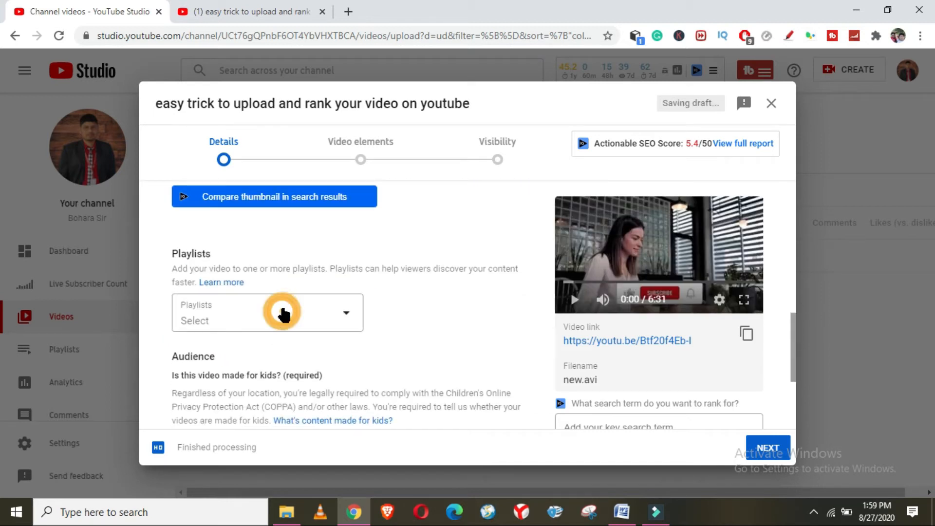
pyautogui.click(345, 315)
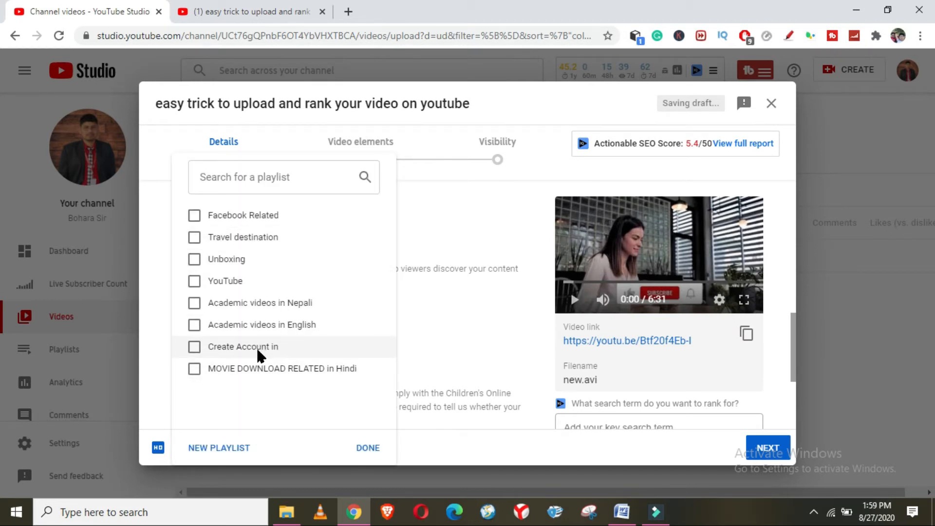
pyautogui.click(244, 281)
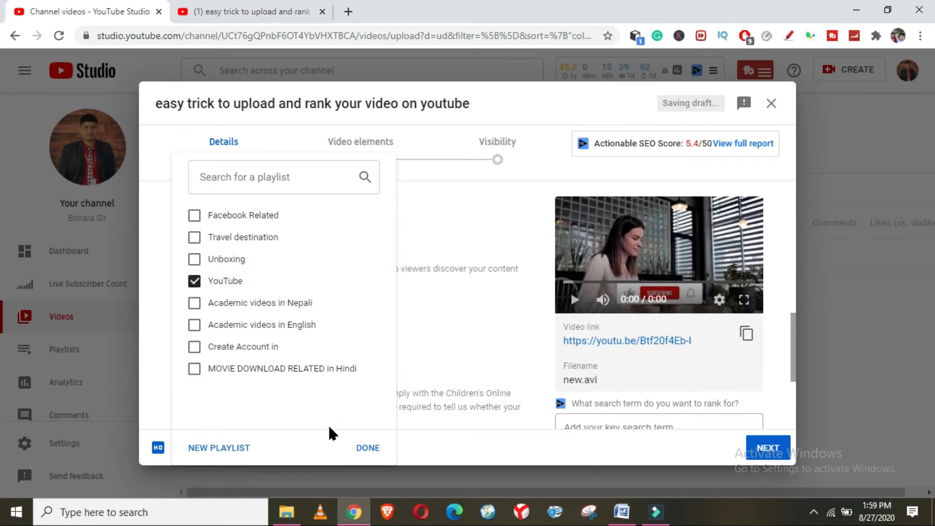
pyautogui.click(364, 447)
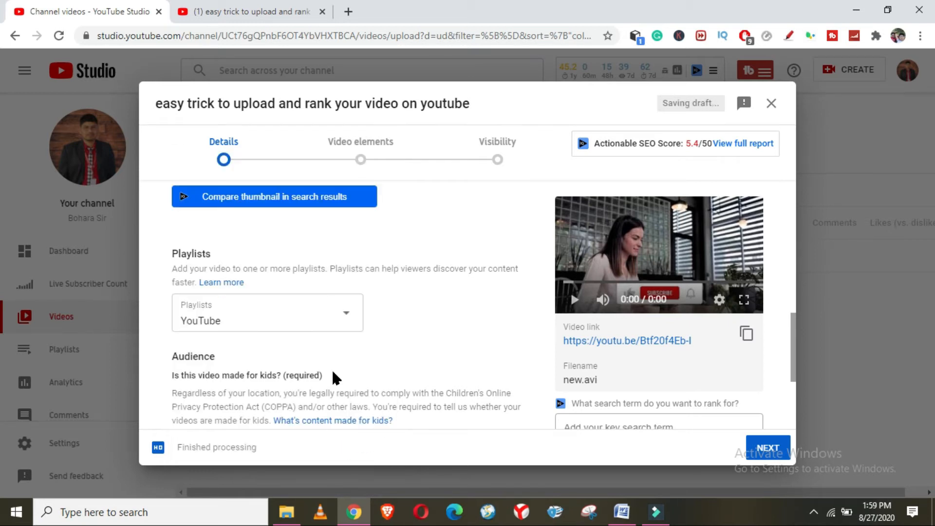
# Set the video's audience to "No, it's not made for kids"
pyautogui.scroll(-3, 310, 350)
pyautogui.click(197, 336)
pyautogui.scroll(-1, 314, 387)
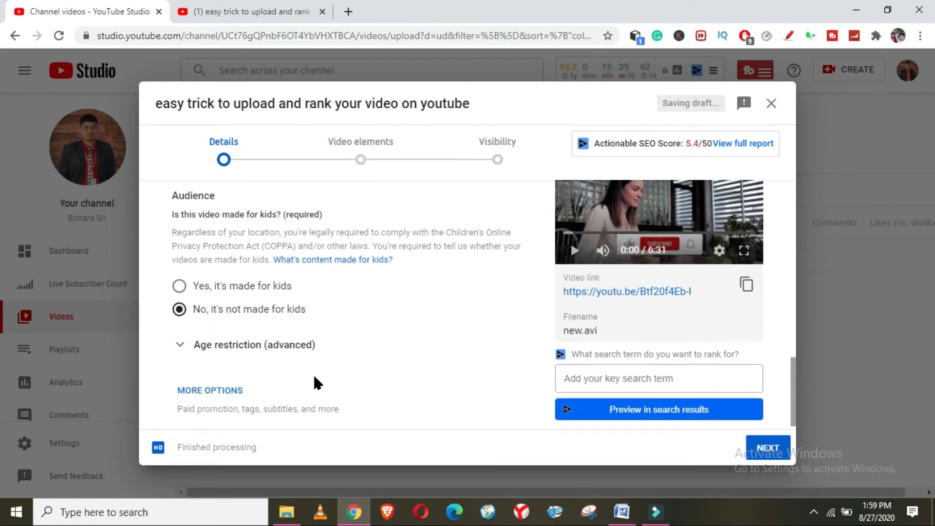
# Show the additional video options and add the tags "easy trick to upload and rank your video on youtube" and "video seo"
pyautogui.click(219, 383)
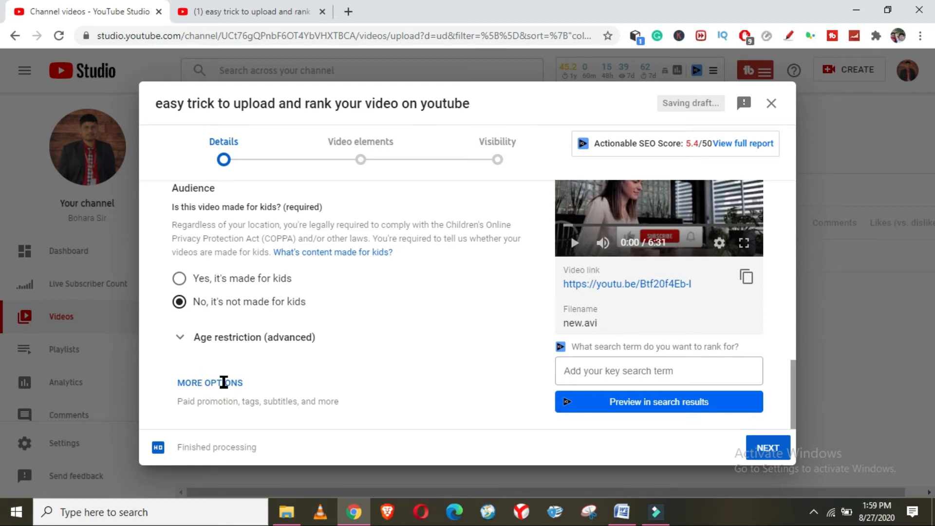
pyautogui.scroll(-5, 320, 354)
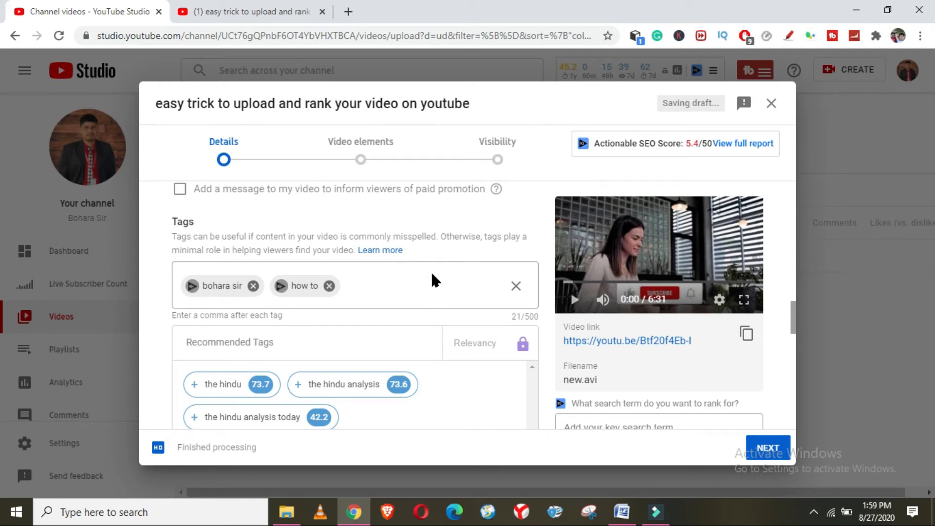
pyautogui.click(429, 289)
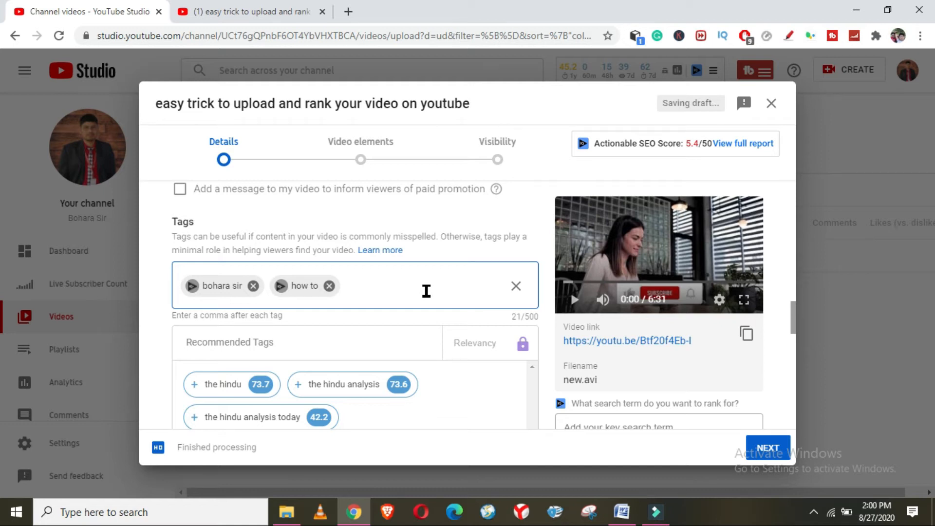
pyautogui.write('easy trick to upload and rank your video on youtube')
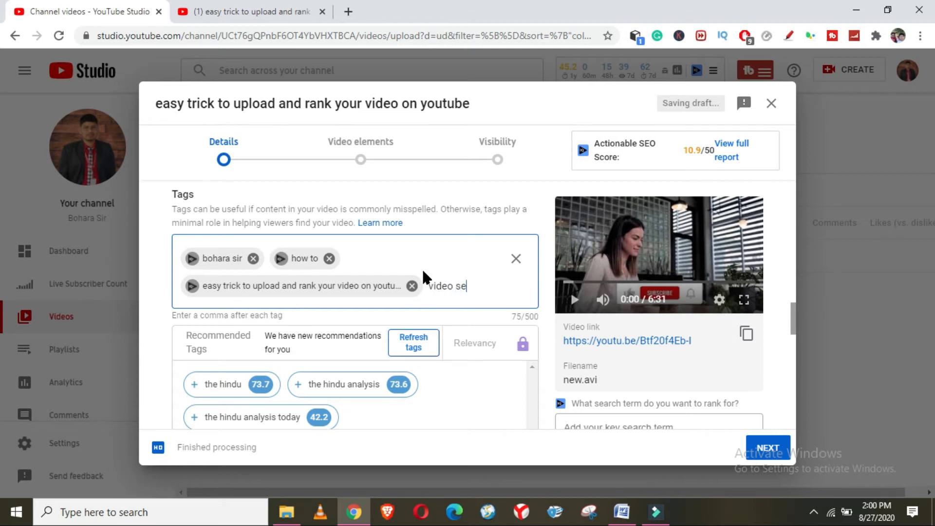
pyautogui.write('o,')
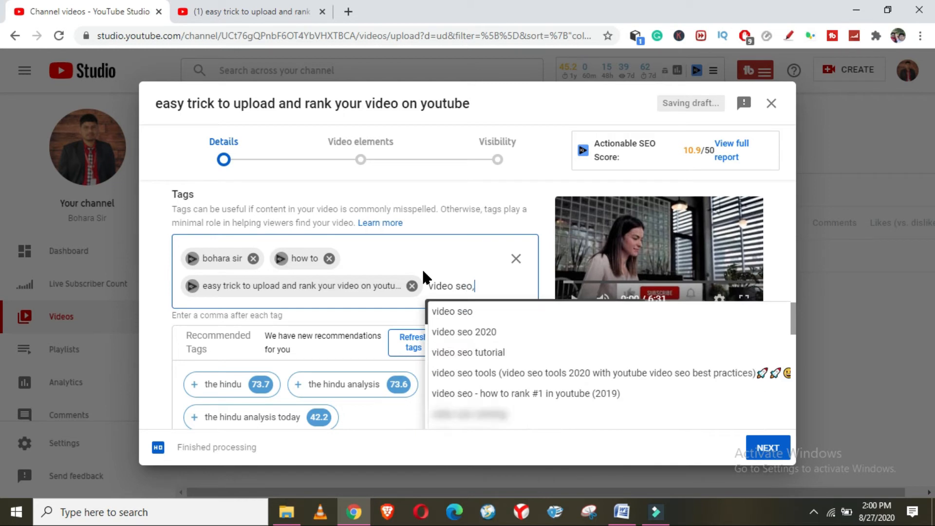
pyautogui.press('Return')
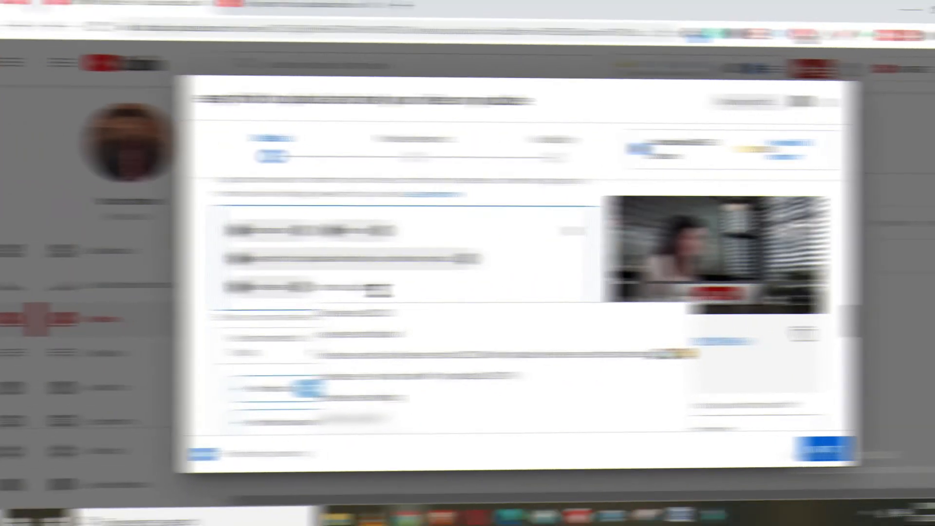
# Add the tag "how to upload your video on youtube" to the video
pyautogui.press('BackSpace')
pyautogui.write('r')
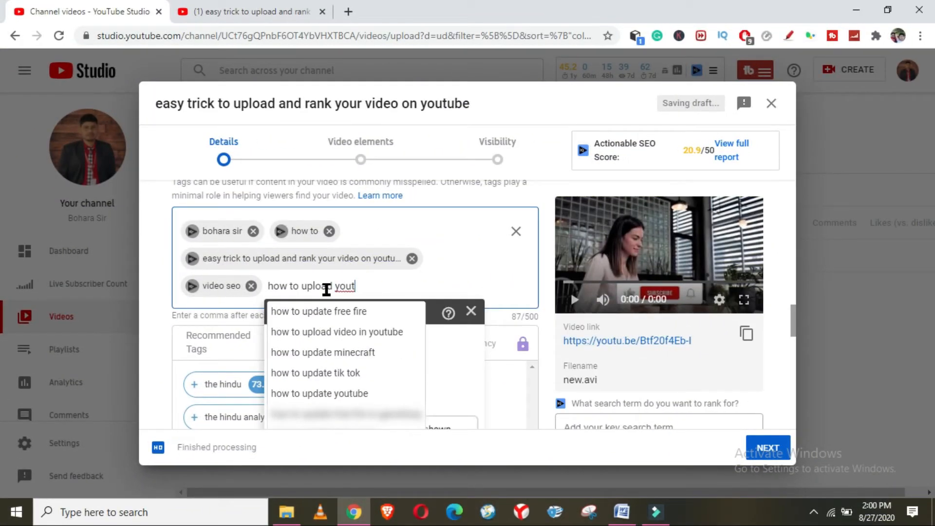
pyautogui.write(' vi')
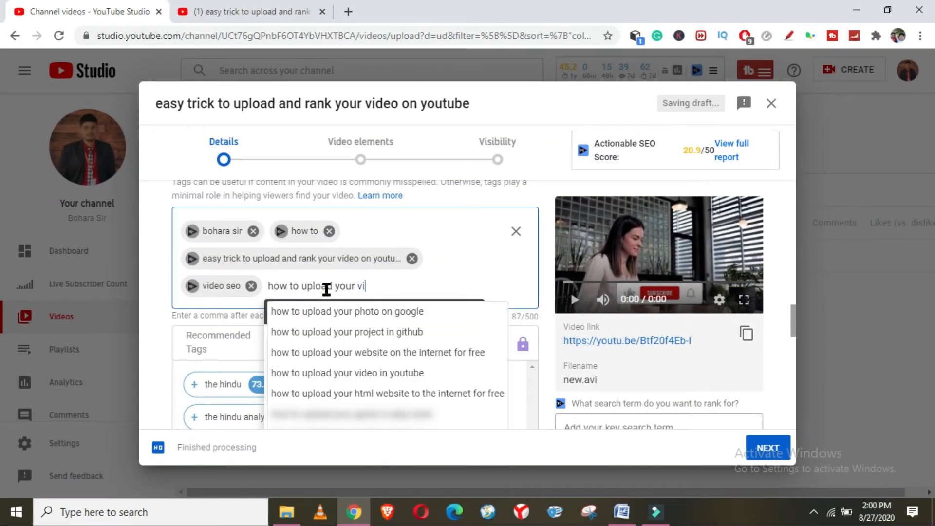
pyautogui.write('deo on')
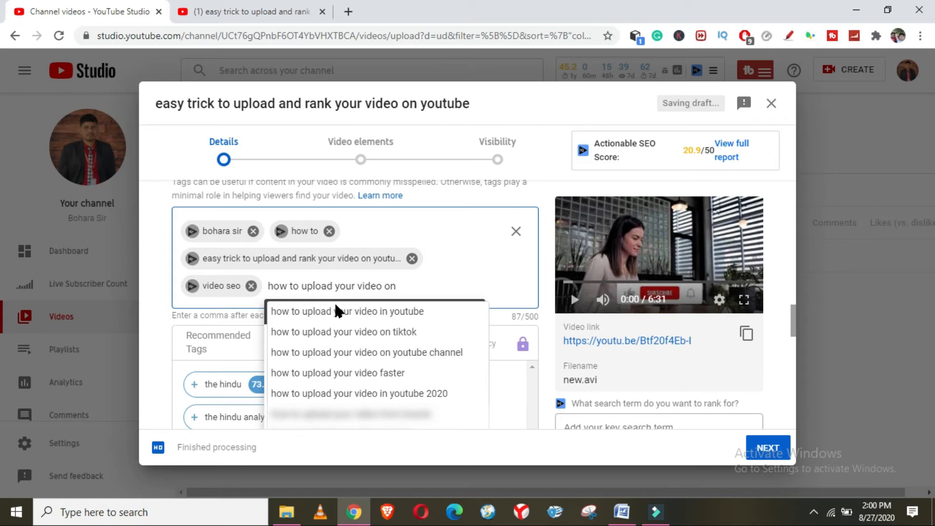
pyautogui.click(344, 317)
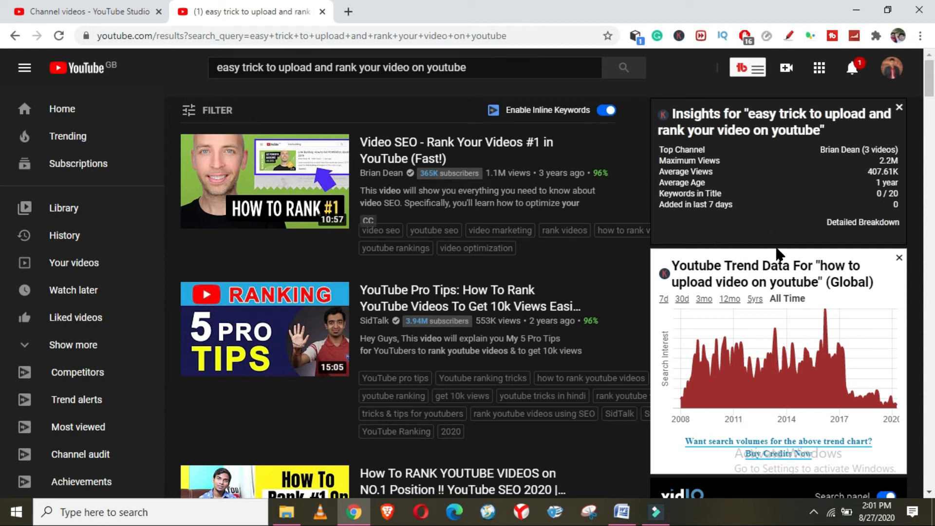
# Examine the YouTube search results for "easy trick to upload and rank your video on youtube", including the related opportunities and most used tags
pyautogui.scroll(-8, 777, 263)
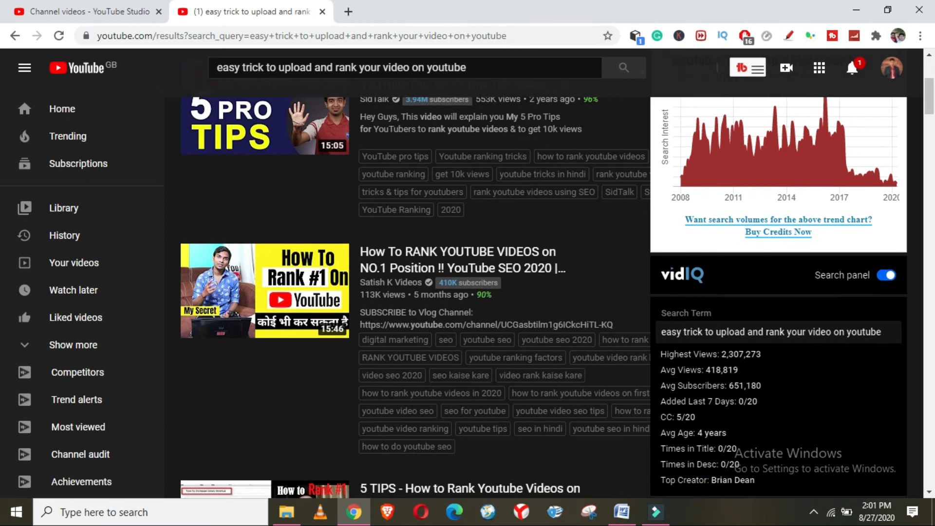
pyautogui.scroll(-8, 776, 262)
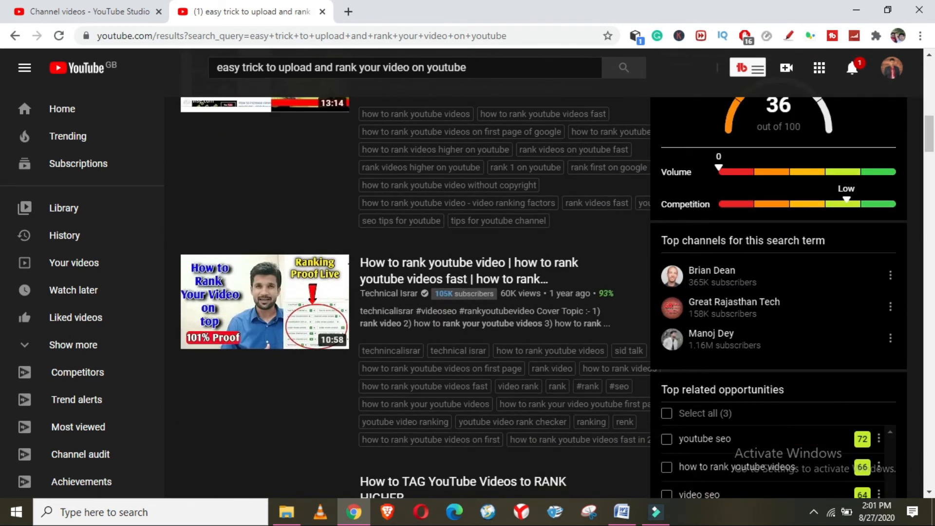
pyautogui.scroll(-3, 542, 297)
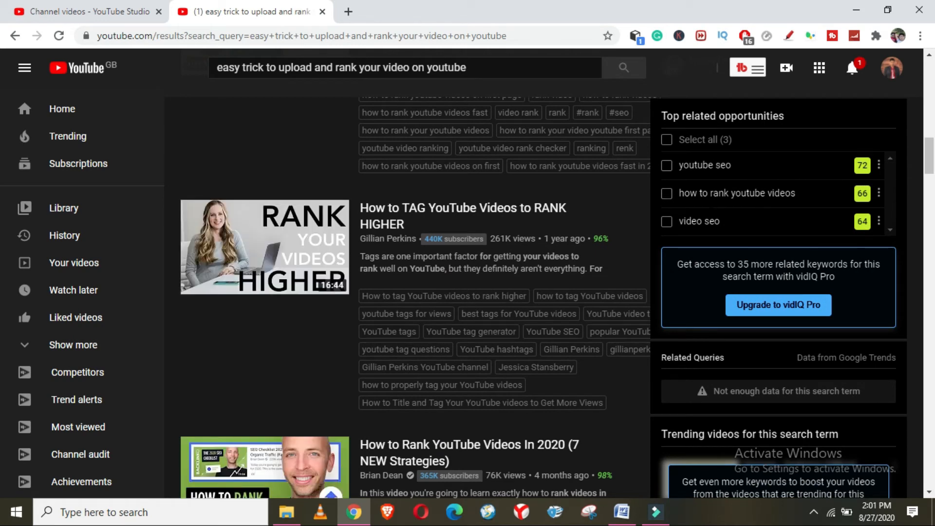
pyautogui.scroll(-8, 774, 234)
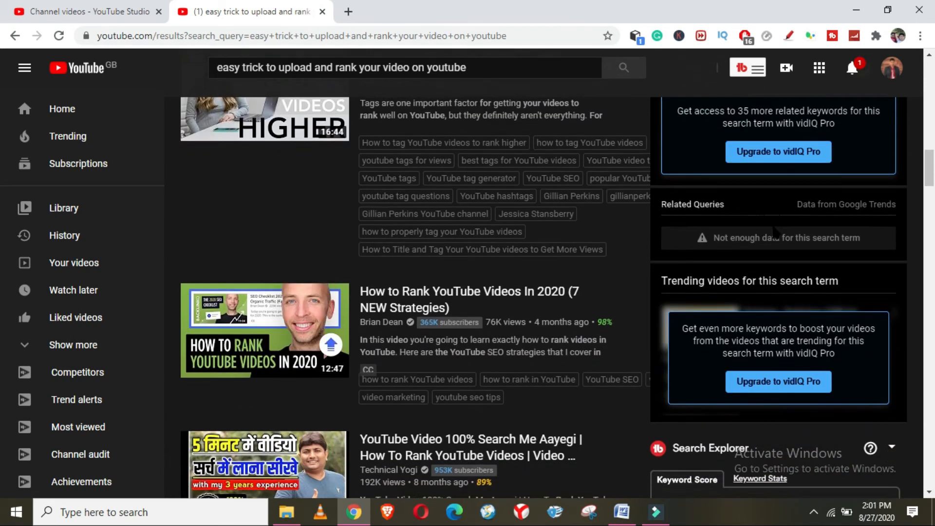
pyautogui.scroll(-3, 774, 233)
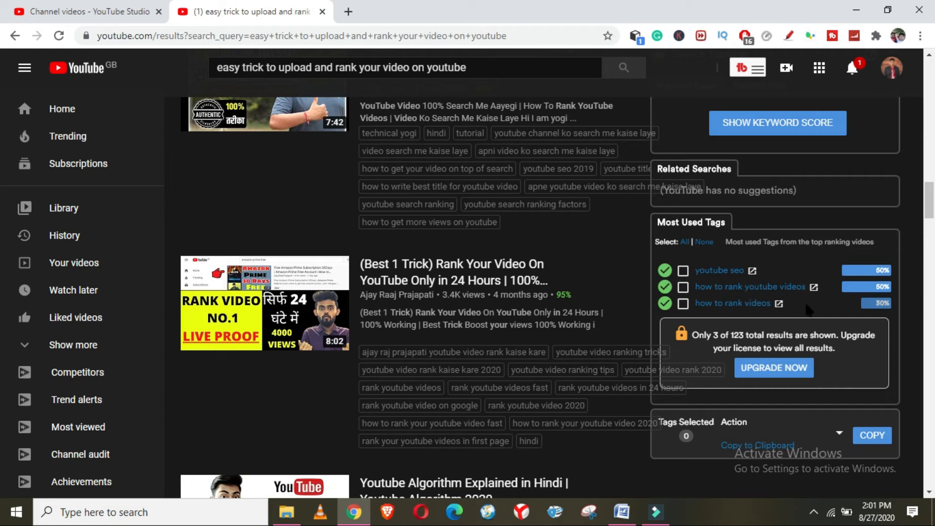
pyautogui.scroll(-1, 775, 322)
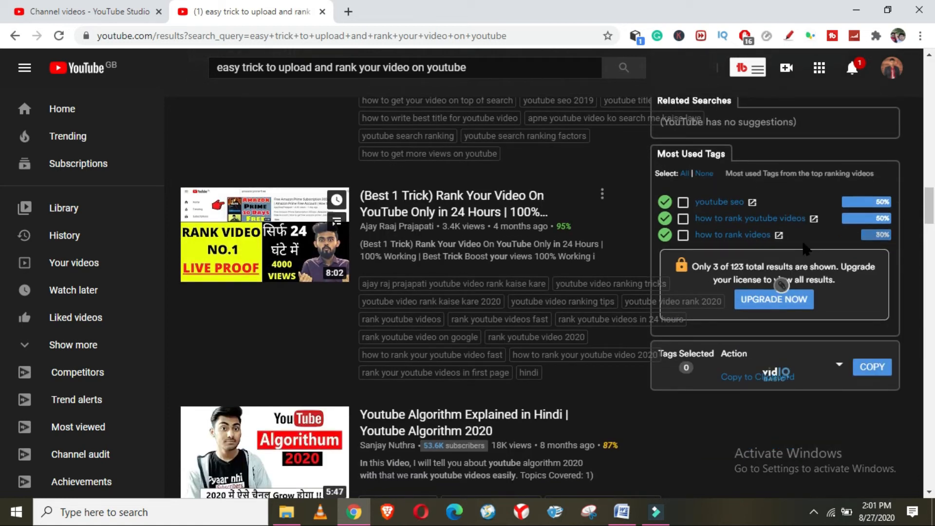
pyautogui.scroll(-2, 797, 296)
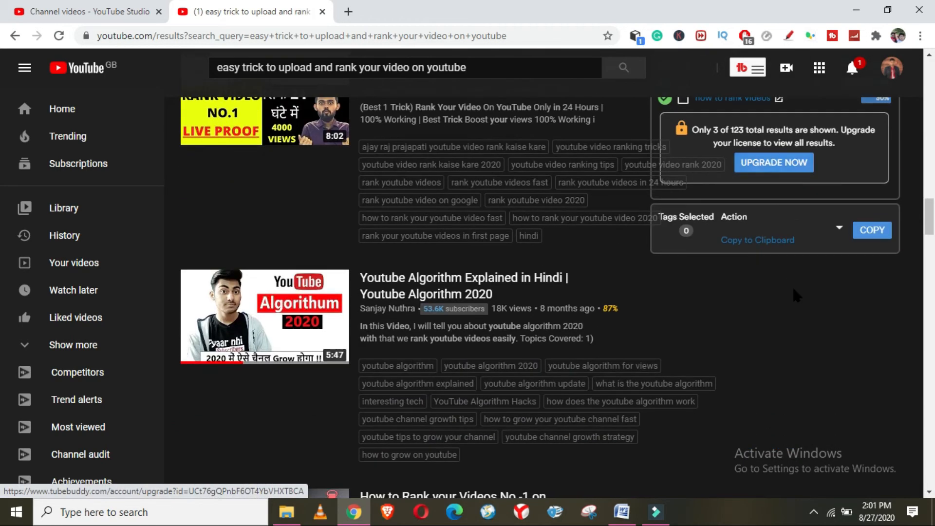
pyautogui.scroll(3, 793, 289)
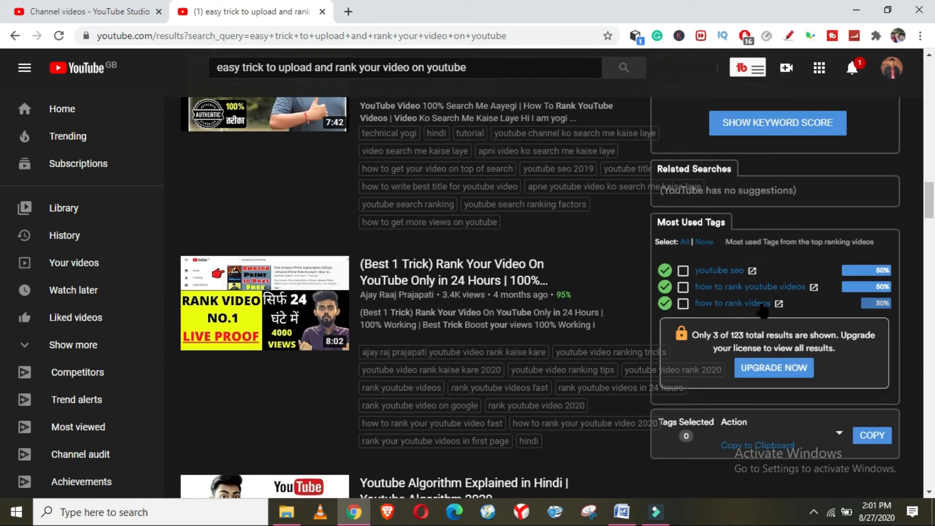
# Return to the video upload details and add the tags "youtube SEO" and "how to rank videos 2020"
pyautogui.click(125, 11)
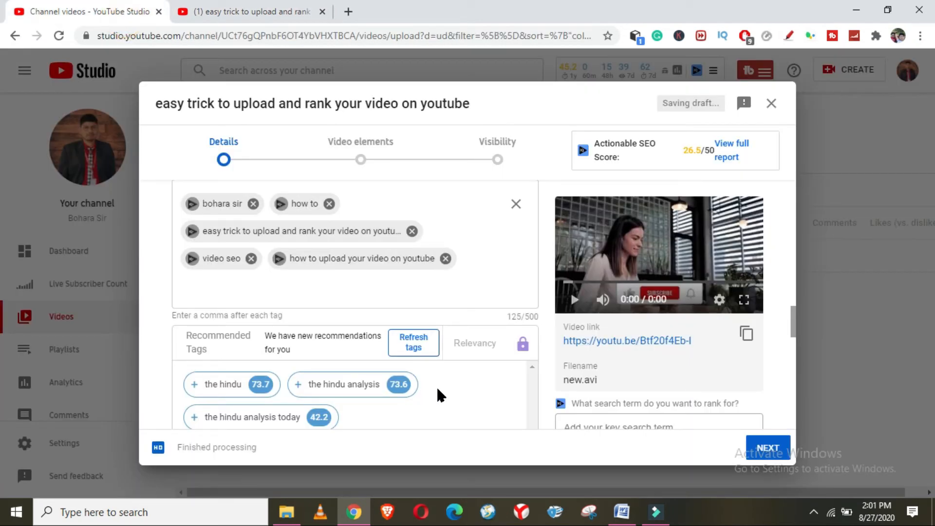
pyautogui.click(474, 267)
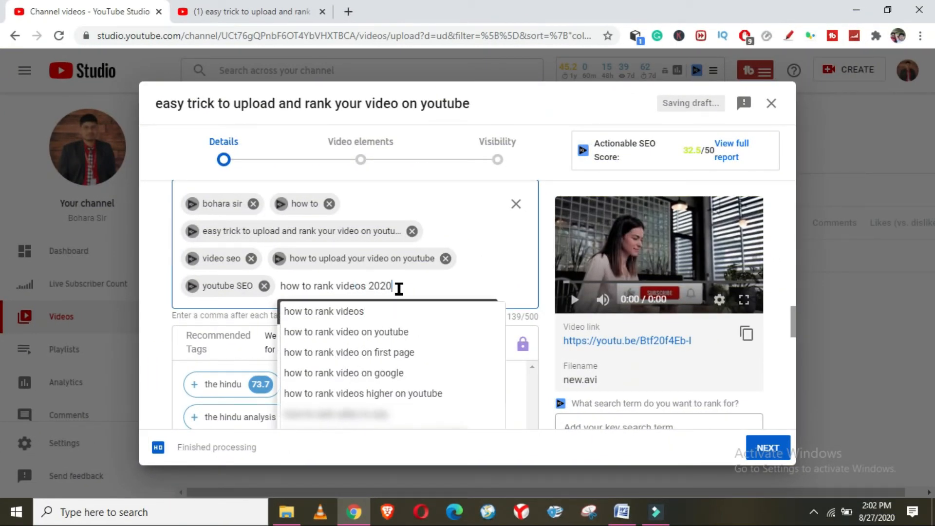
pyautogui.press('Return')
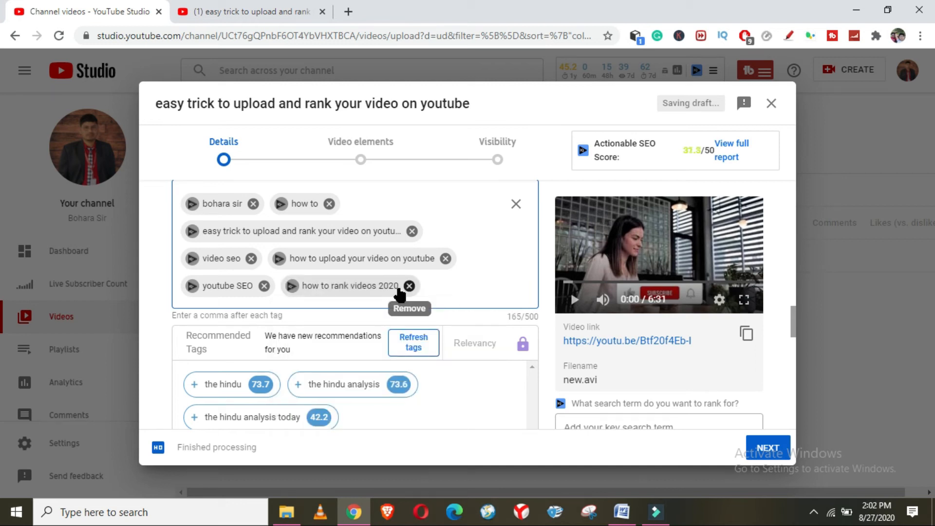
# Open the competing video "(Best 1 Trick) Rank Your Video On YouTube Only in 24 Hours", pause it and examine its video tags
pyautogui.click(258, 11)
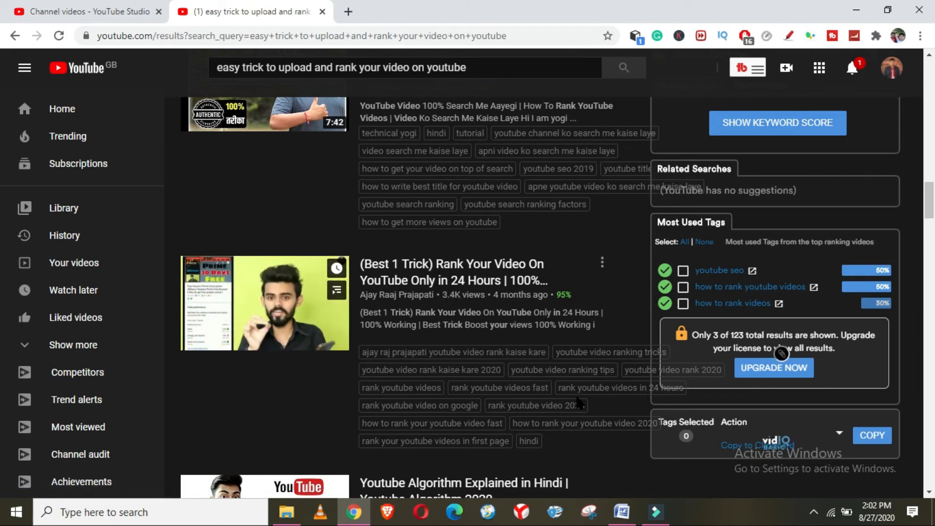
pyautogui.scroll(-1, 577, 397)
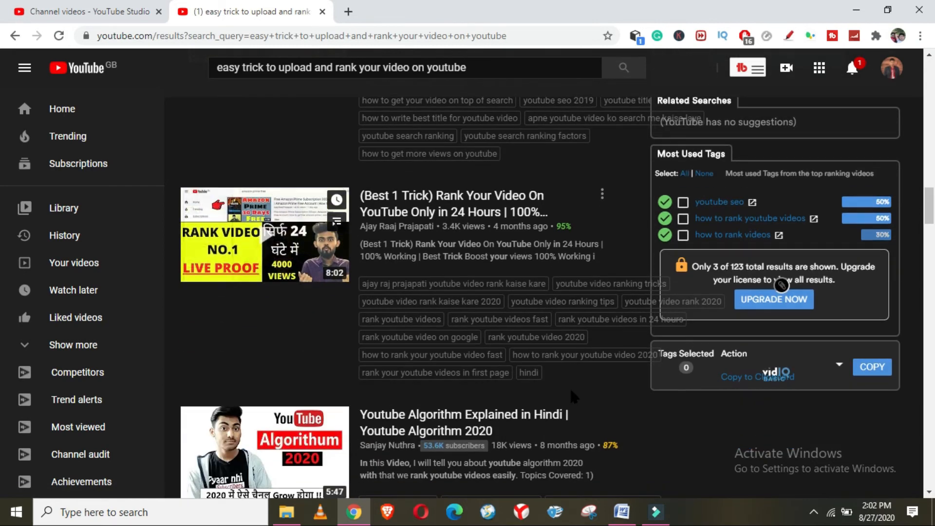
pyautogui.click(444, 217)
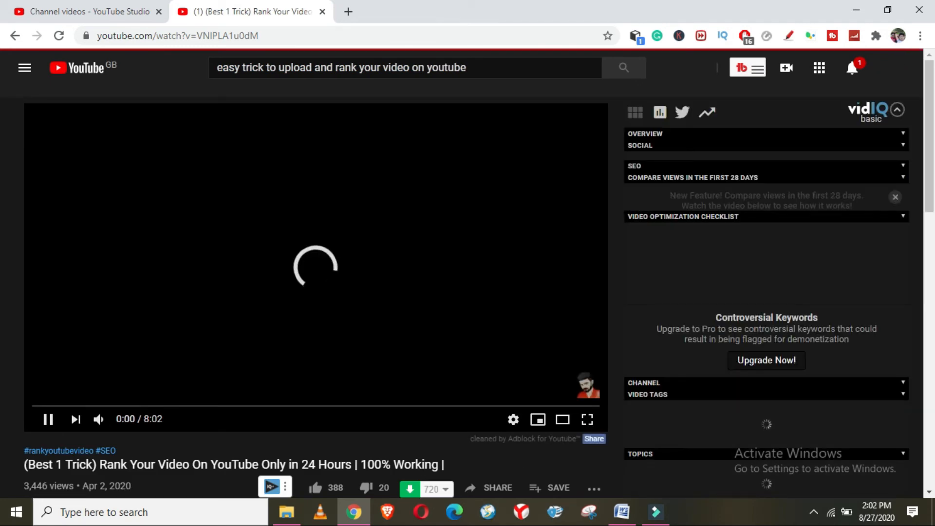
pyautogui.click(49, 418)
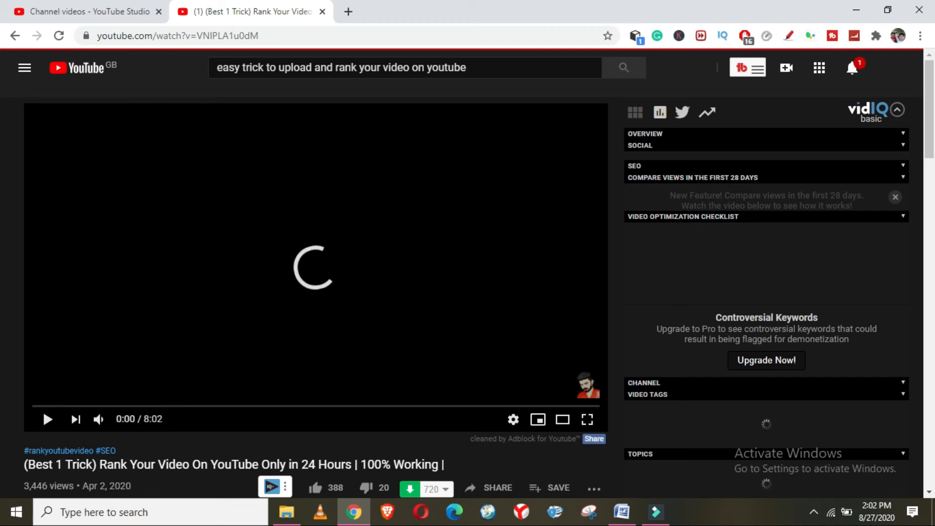
pyautogui.scroll(-9, 553, 327)
pyautogui.scroll(-1, 565, 338)
pyautogui.scroll(-4, 569, 321)
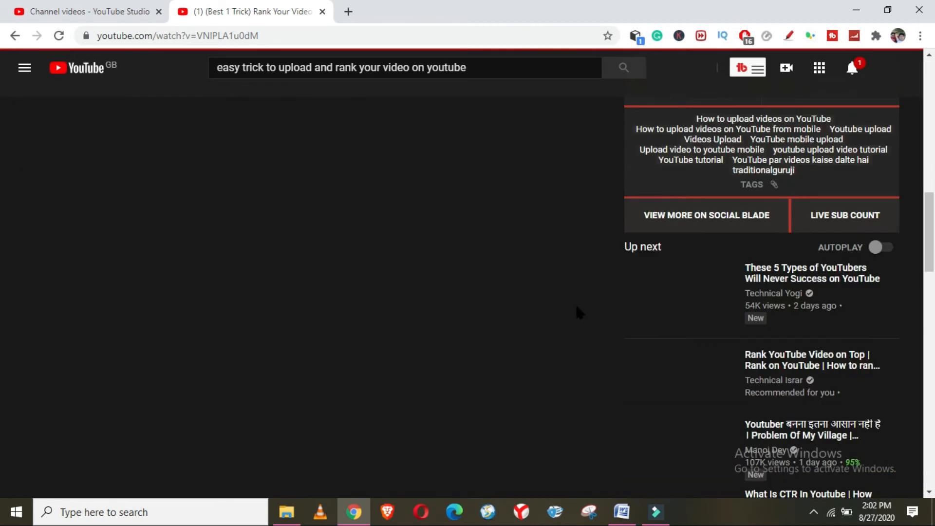
pyautogui.scroll(6, 583, 277)
pyautogui.scroll(2, 627, 249)
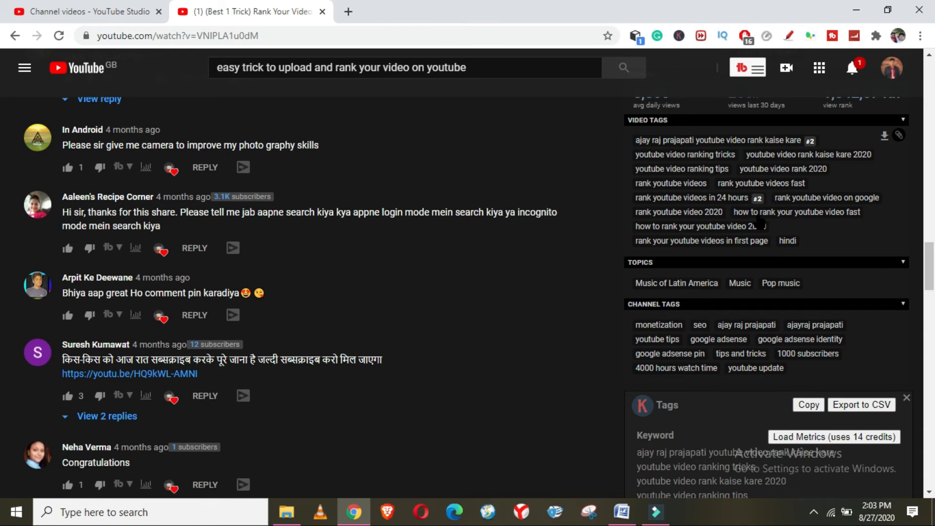
# Enter the tag "rank video in 24" in the upload details and replace it with the related term "how to rank youtube video in 24 hours"
pyautogui.click(69, 11)
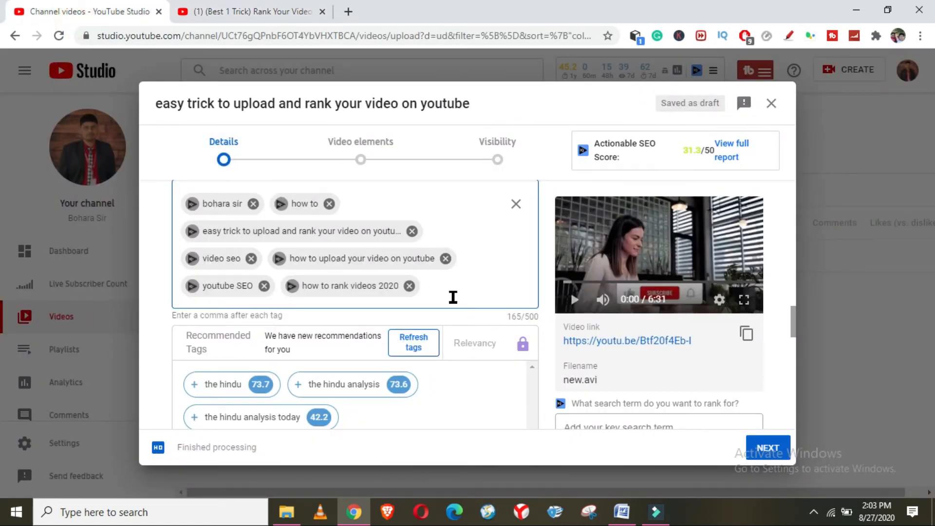
pyautogui.write('rank vi')
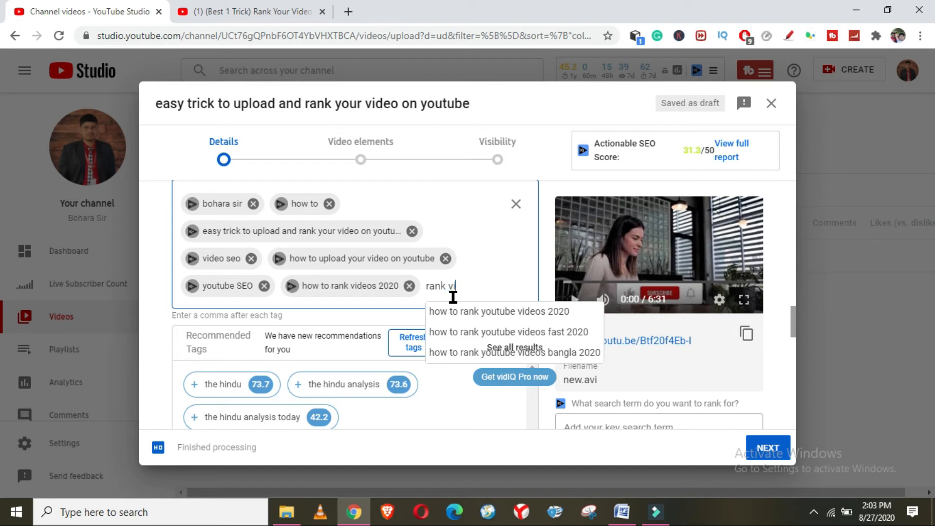
pyautogui.write('deos on')
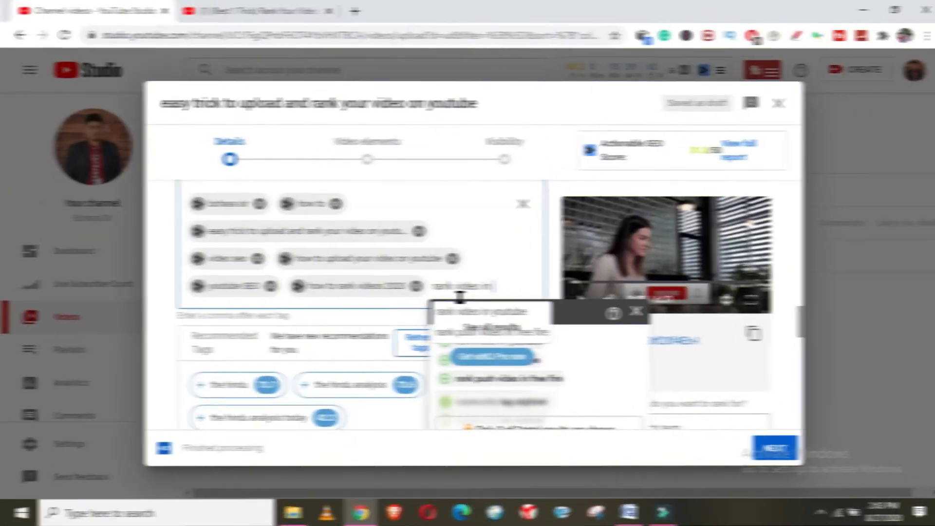
pyautogui.write('24')
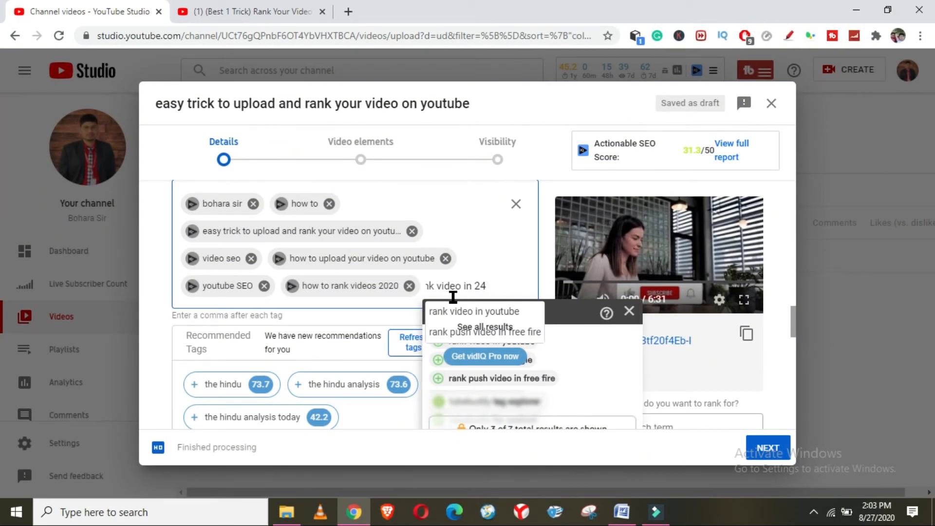
pyautogui.click(271, 11)
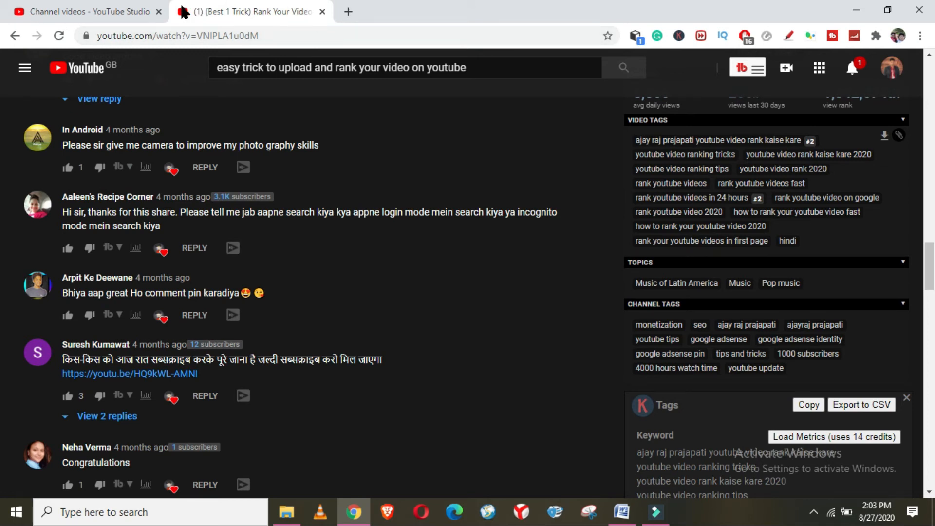
pyautogui.click(125, 10)
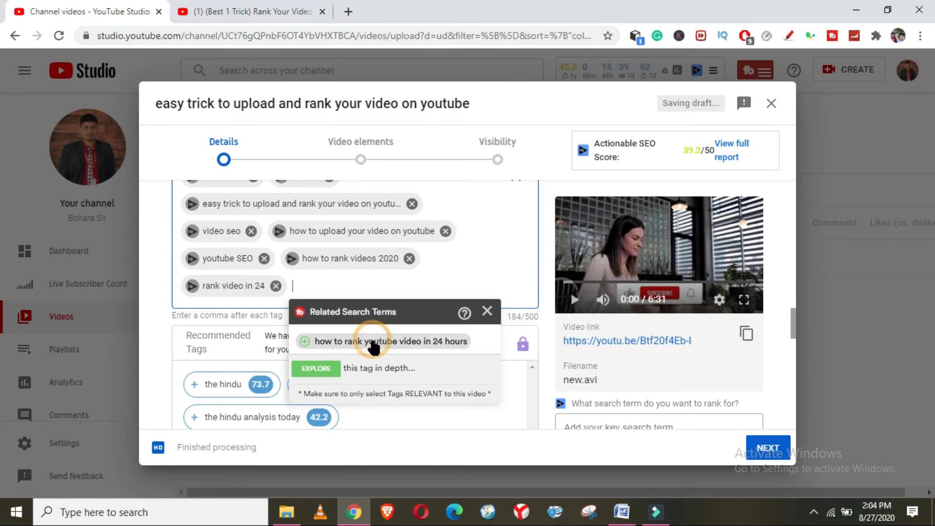
pyautogui.click(306, 342)
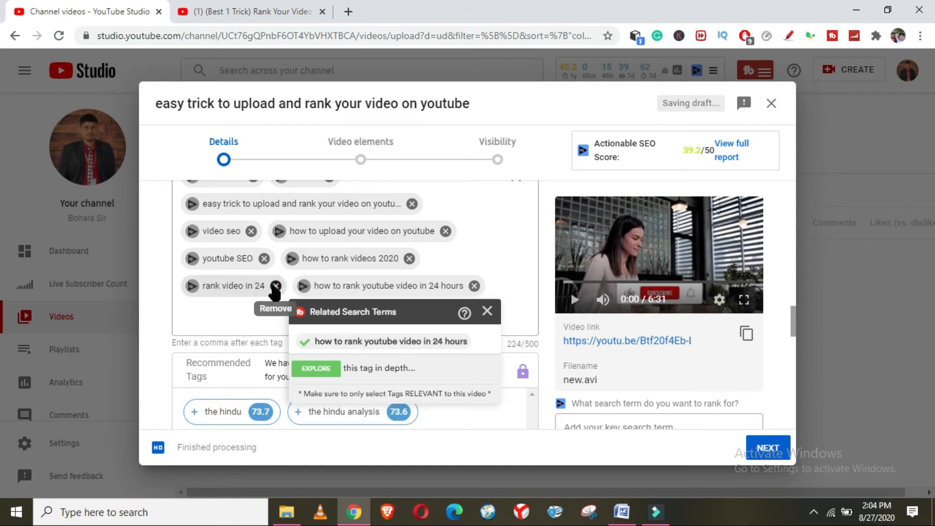
pyautogui.click(273, 287)
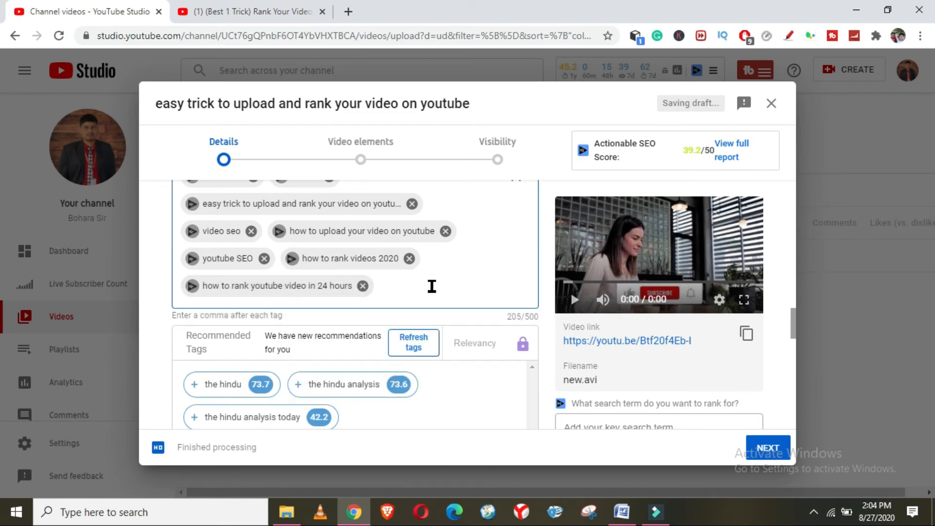
# Set the video language to "Not applicable"
pyautogui.scroll(-3, 428, 292)
pyautogui.scroll(3, 409, 251)
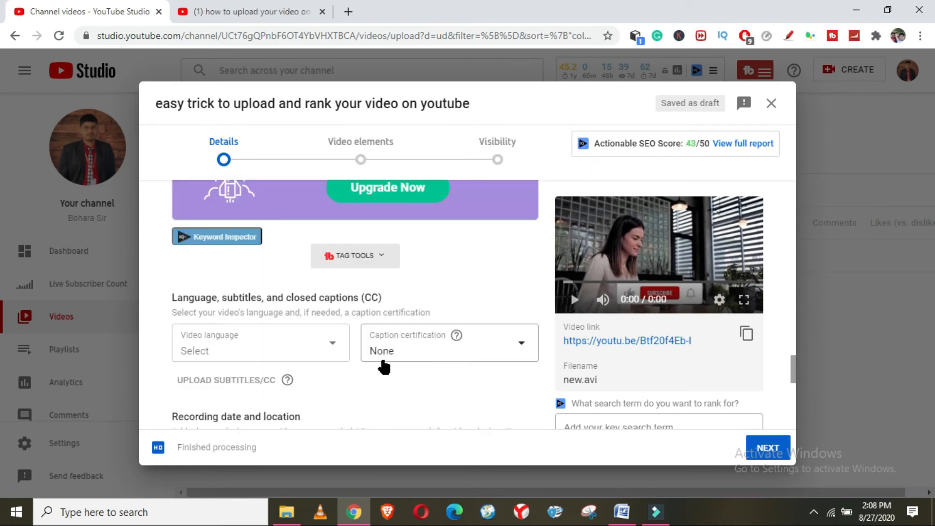
pyautogui.scroll(-3, 346, 355)
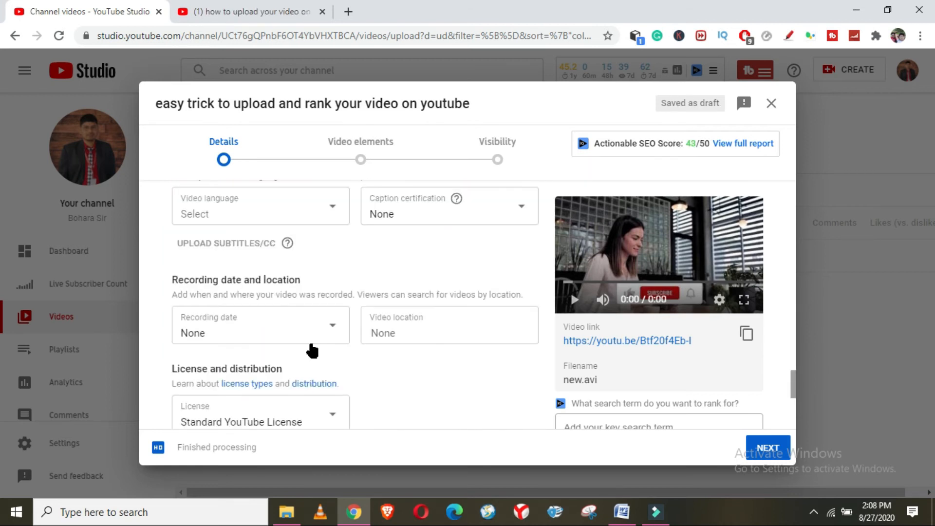
pyautogui.click(325, 214)
pyautogui.click(324, 204)
# Choose a specific language for the video in place of "Not applicable" and review the recording date, license, category and comment settings
pyautogui.scroll(-5, 290, 229)
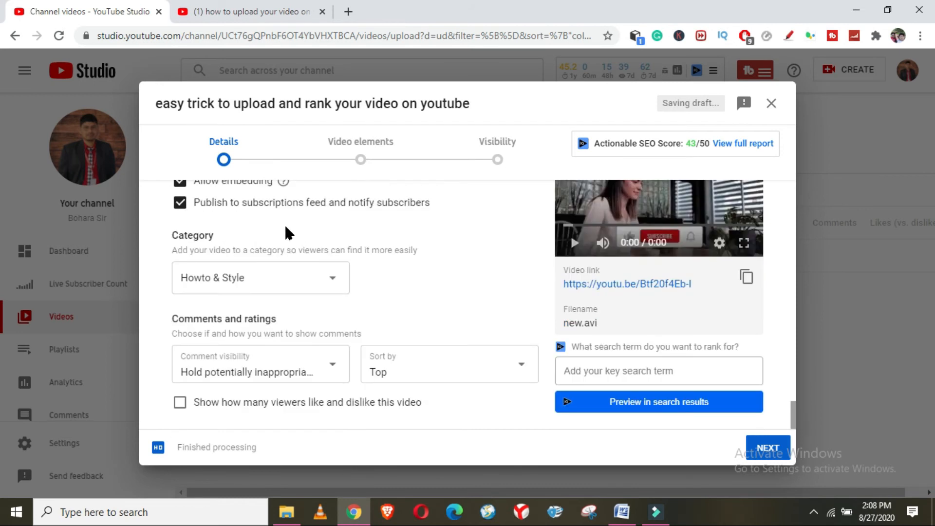
pyautogui.scroll(3, 287, 233)
pyautogui.click(296, 218)
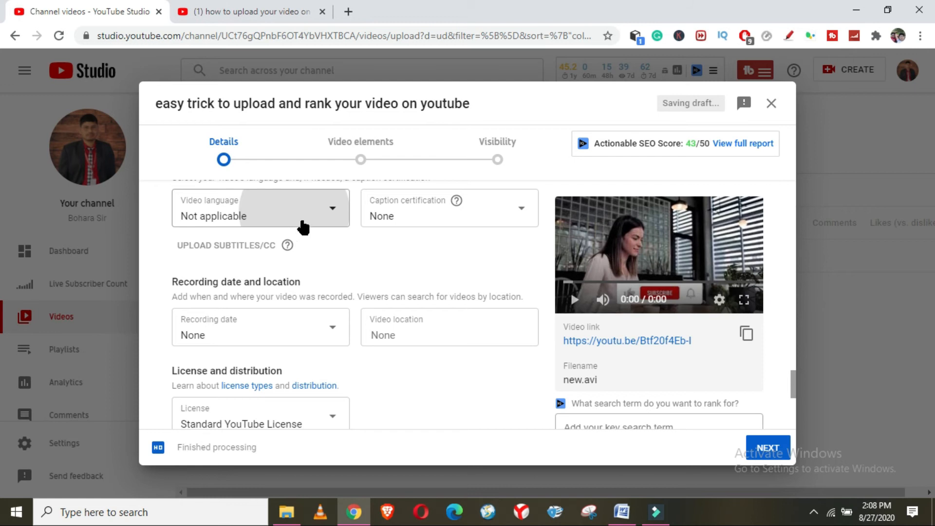
pyautogui.click(313, 223)
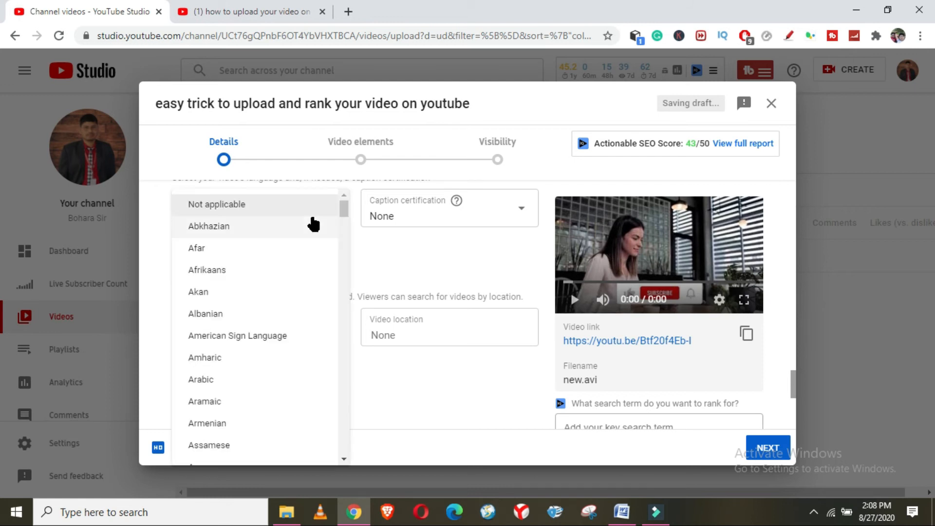
pyautogui.scroll(-10, 272, 308)
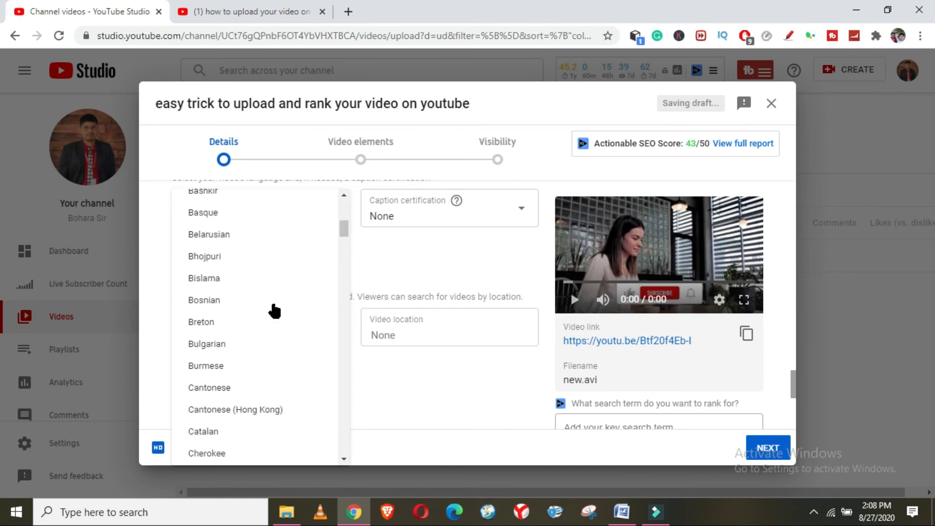
pyautogui.click(268, 351)
pyautogui.scroll(-1, 308, 350)
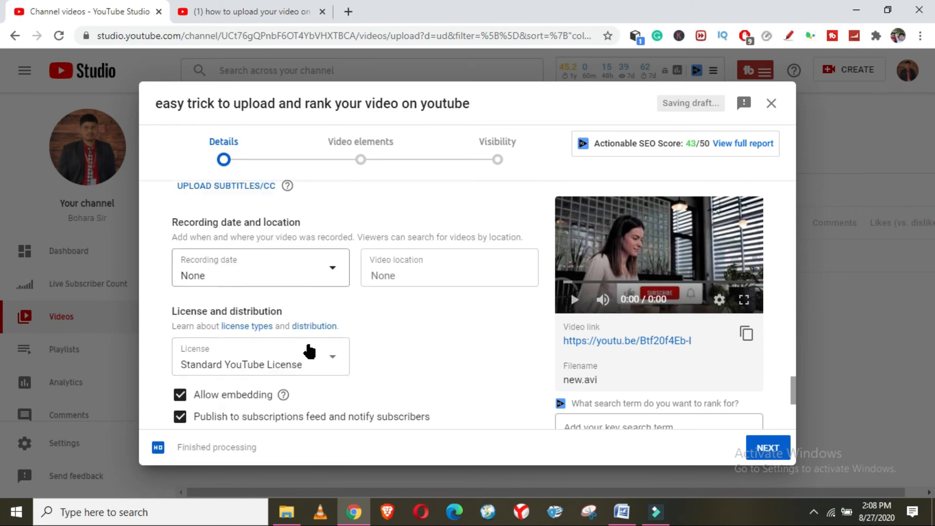
pyautogui.click(329, 258)
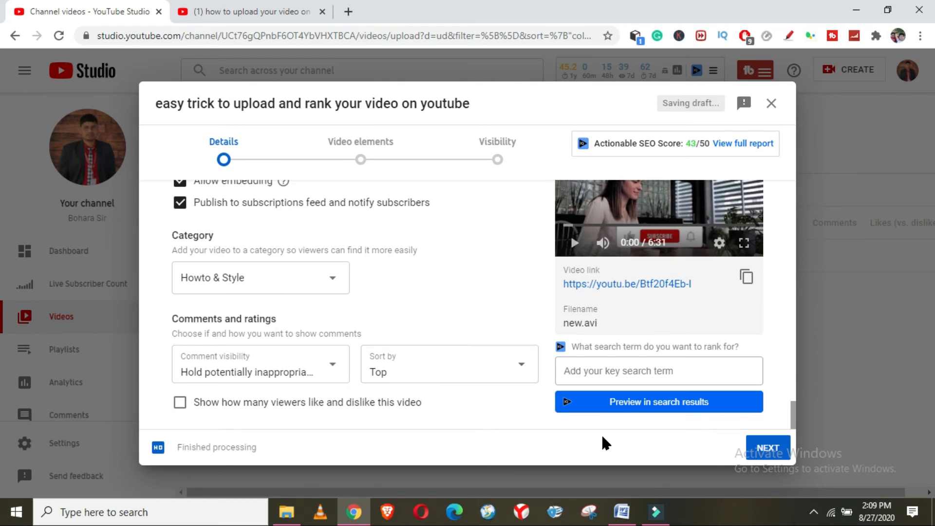
# Add an end screen with the "1 video, 1 subscribe" layout, set its video to "How To Create Playlist On YouTube | 2020" and save it
pyautogui.click(768, 446)
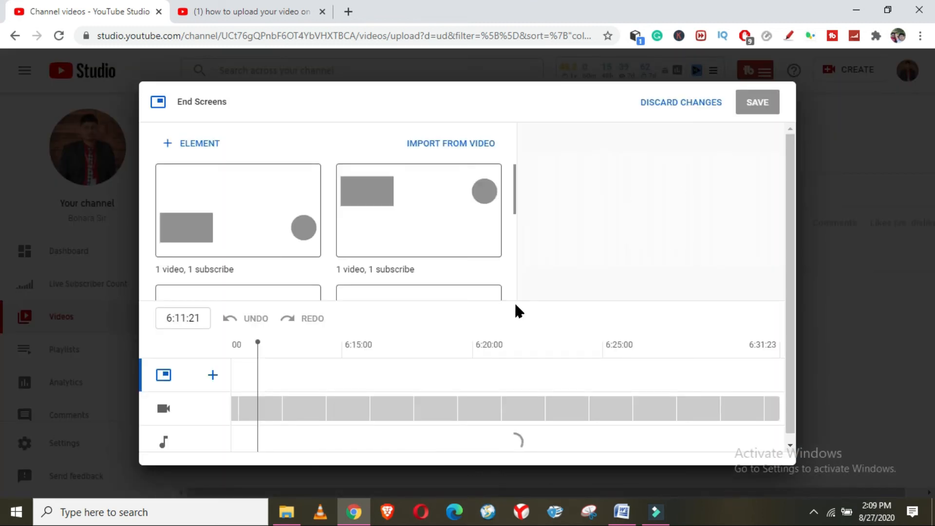
pyautogui.click(268, 242)
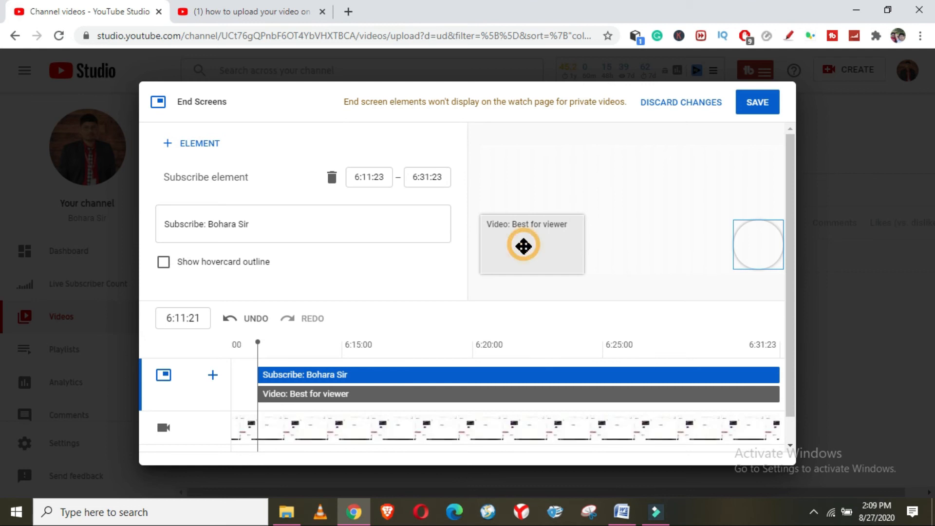
pyautogui.click(524, 245)
pyautogui.scroll(-1, 258, 276)
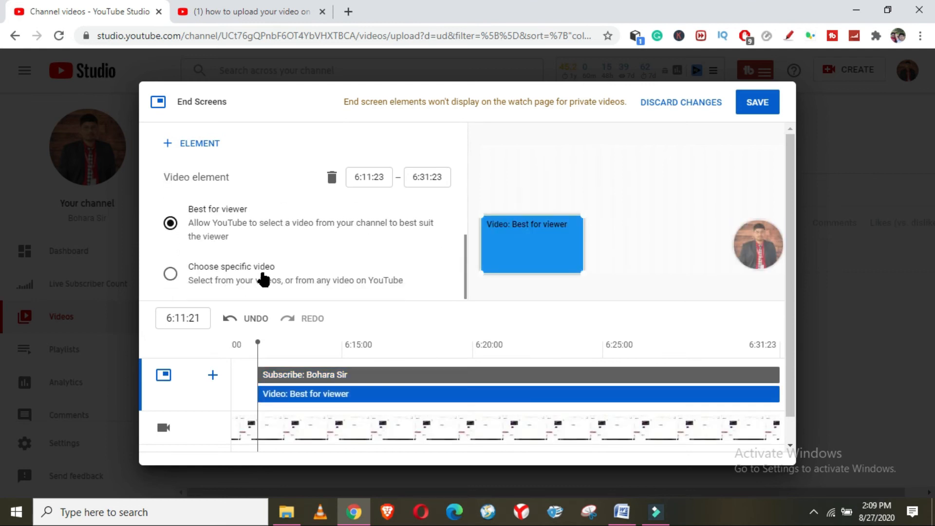
pyautogui.scroll(1, 265, 275)
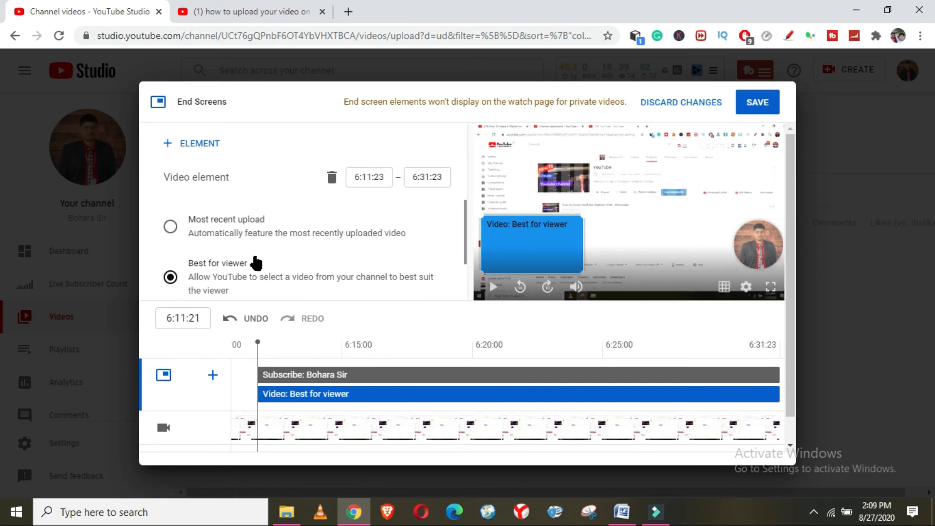
pyautogui.scroll(-1, 284, 265)
pyautogui.scroll(-1, 283, 265)
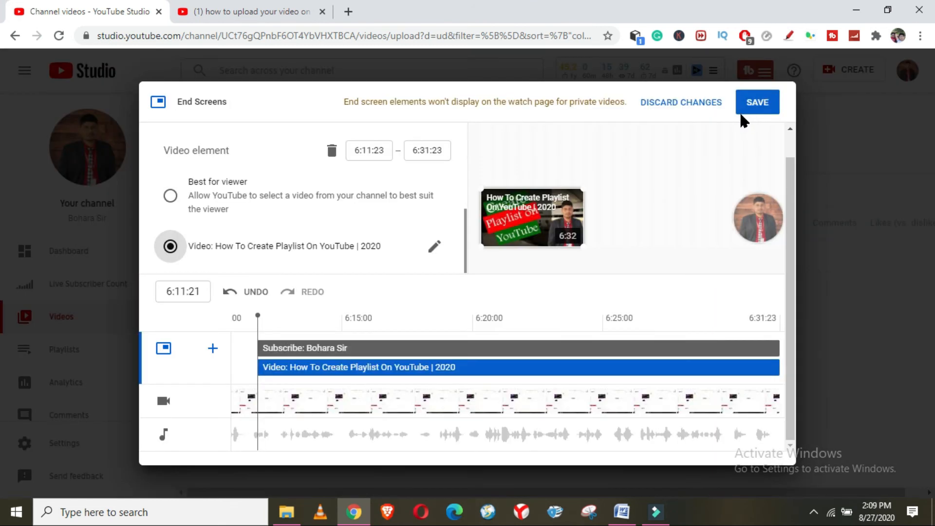
pyautogui.click(742, 113)
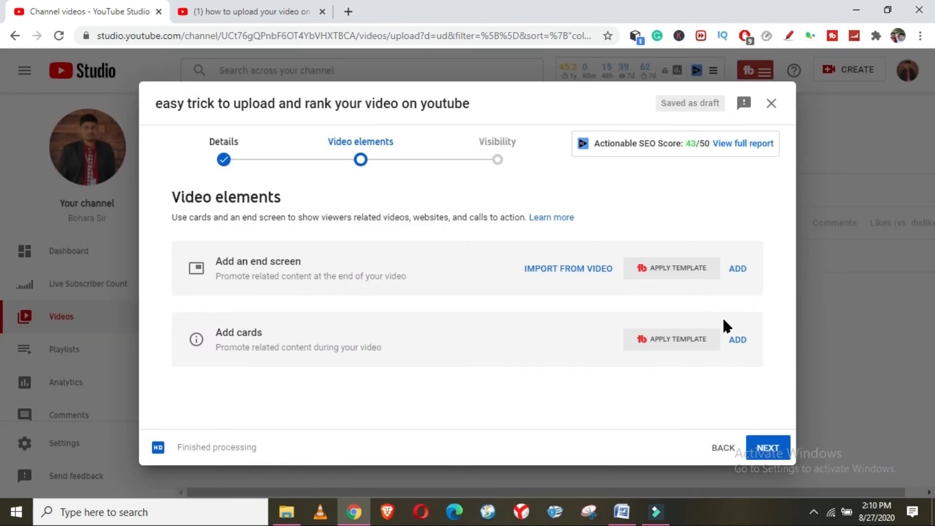
# Add a video card at 0:38:23 that suggests the channel's video "Delete Facebook Page In 2 Minutes"
pyautogui.click(736, 339)
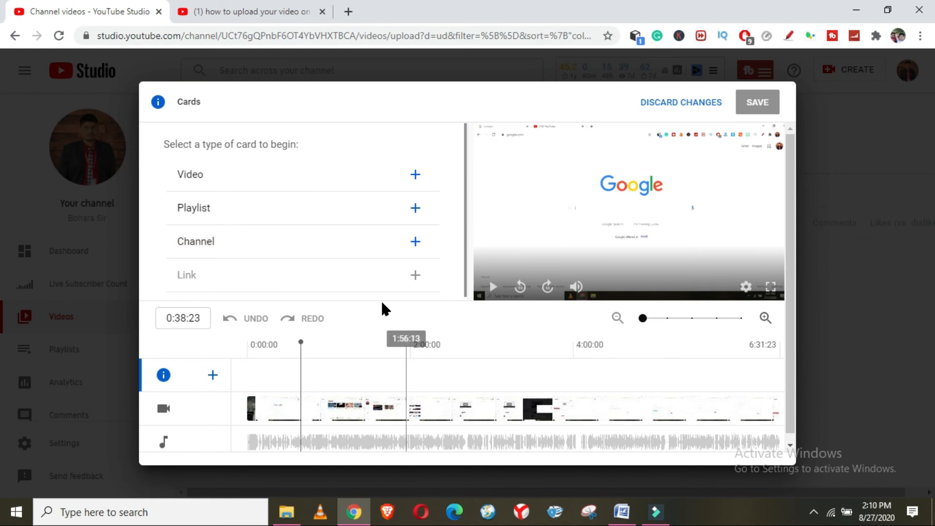
pyautogui.click(277, 174)
pyautogui.click(411, 171)
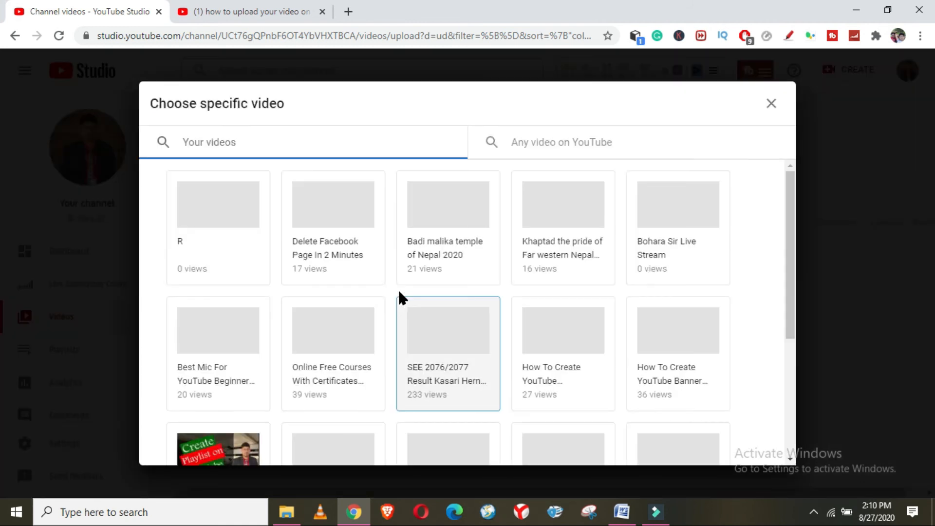
pyautogui.click(339, 237)
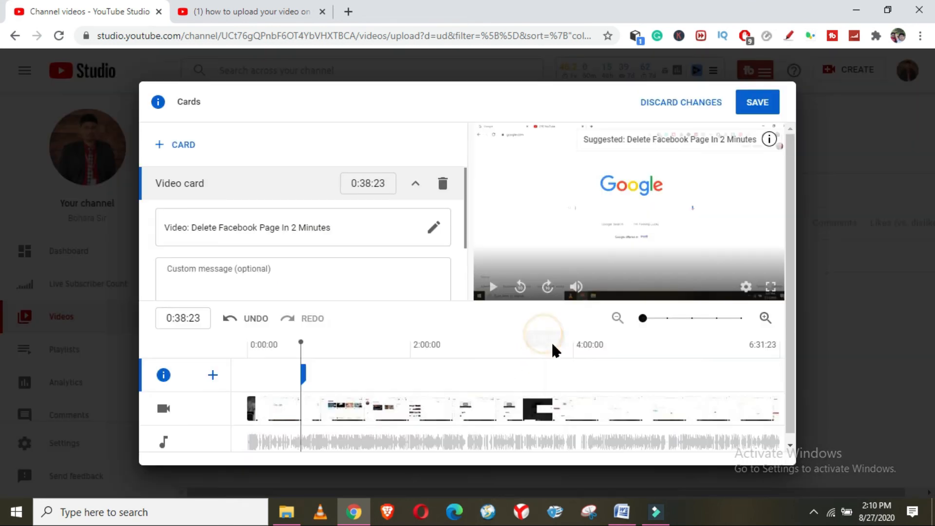
# Delete the video card and try to add another card at a different point in the video
pyautogui.click(543, 346)
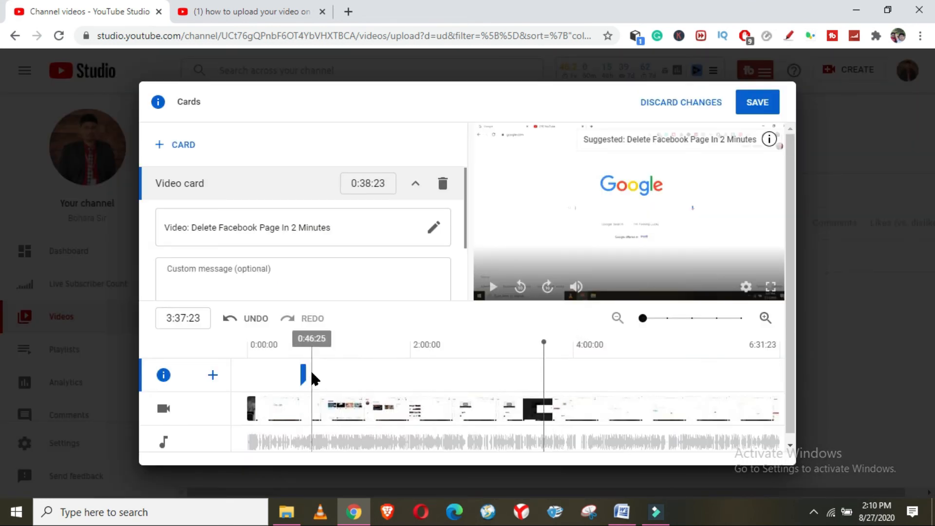
pyautogui.click(442, 187)
pyautogui.click(169, 145)
pyautogui.click(630, 346)
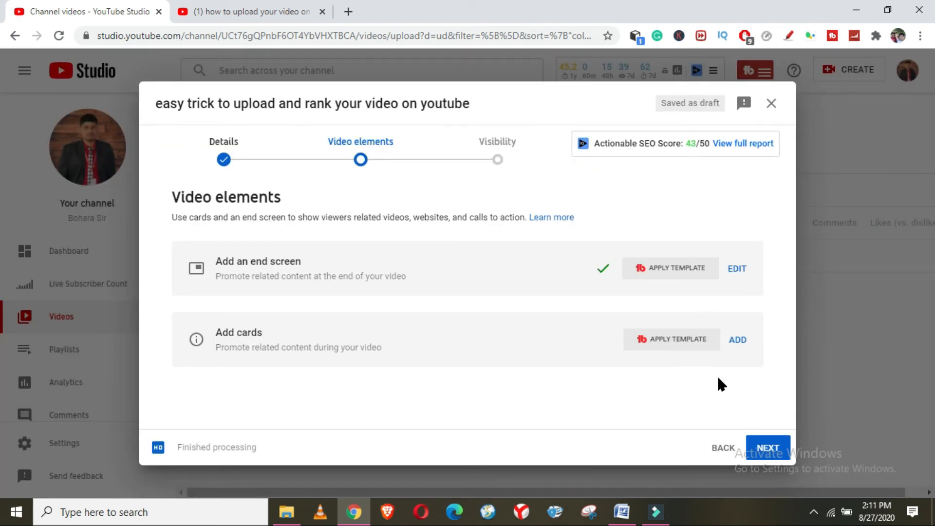
# Set the video's visibility to Private, review the pre-publish checks and save the upload
pyautogui.click(767, 447)
pyautogui.click(213, 294)
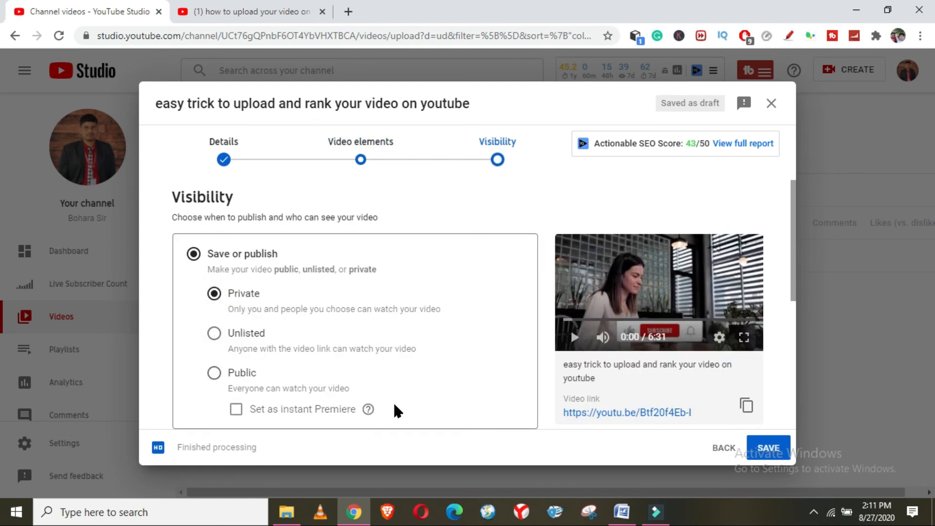
pyautogui.scroll(-3, 480, 386)
pyautogui.scroll(-3, 371, 397)
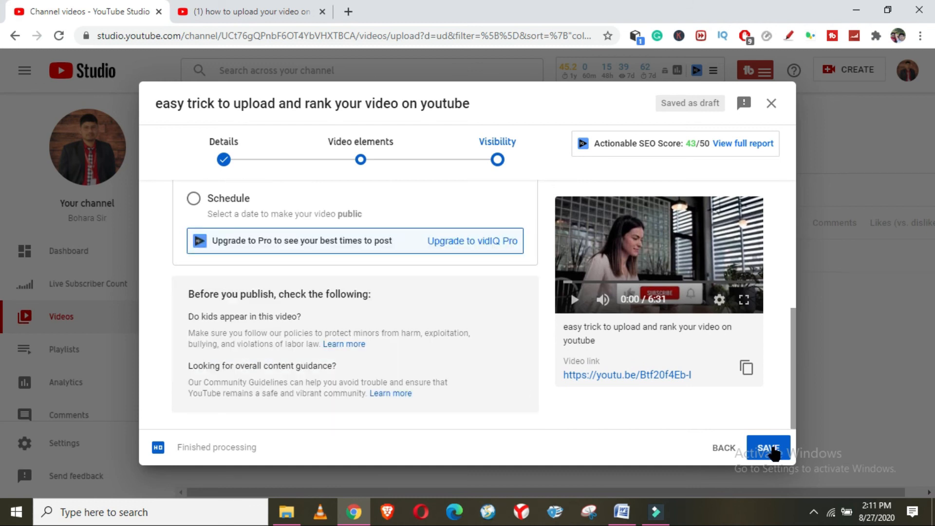
pyautogui.click(773, 451)
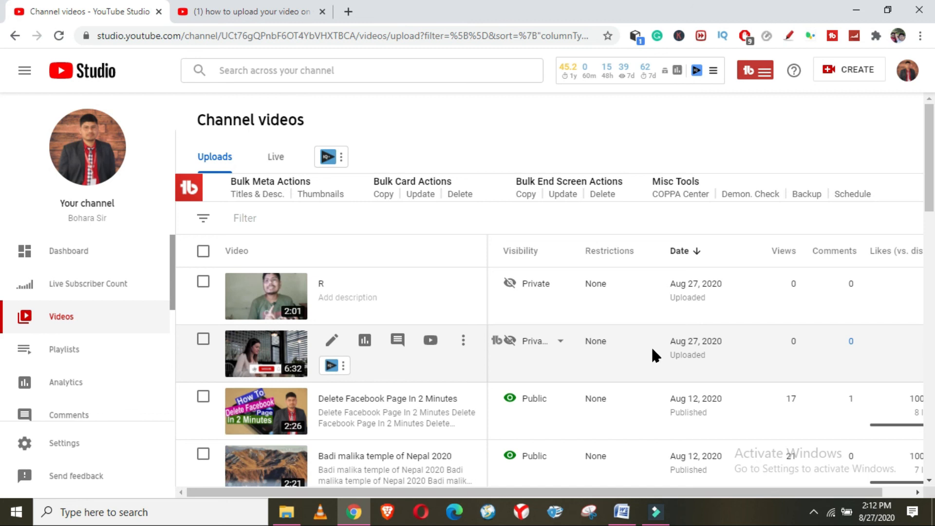
pyautogui.click(805, 513)
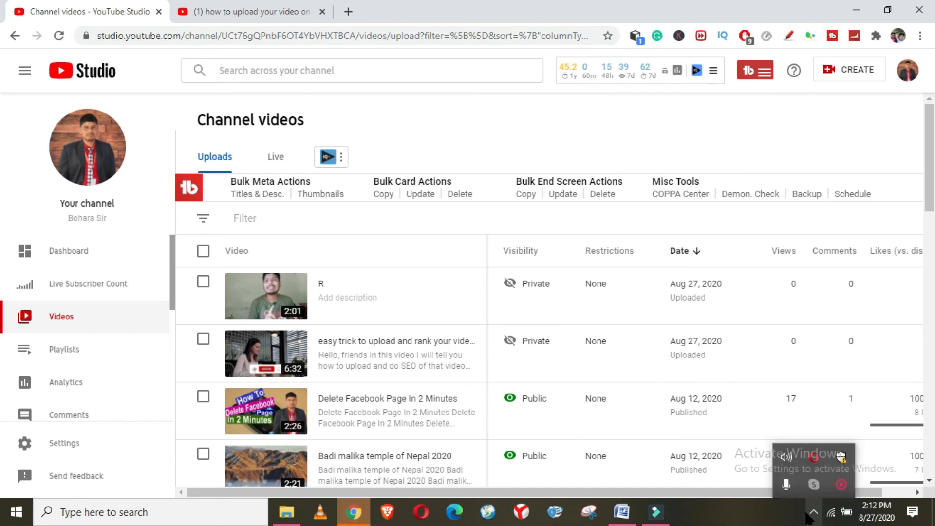
pyautogui.click(841, 481)
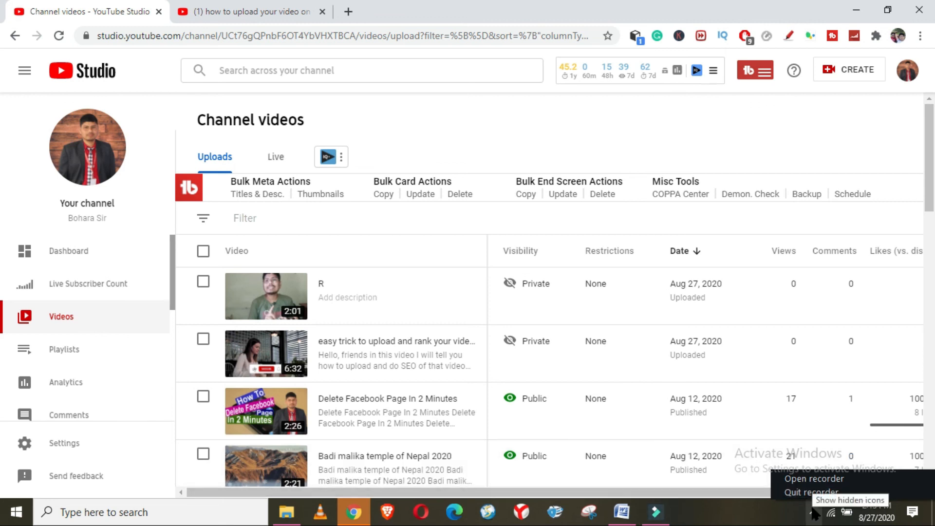
pyautogui.click(808, 480)
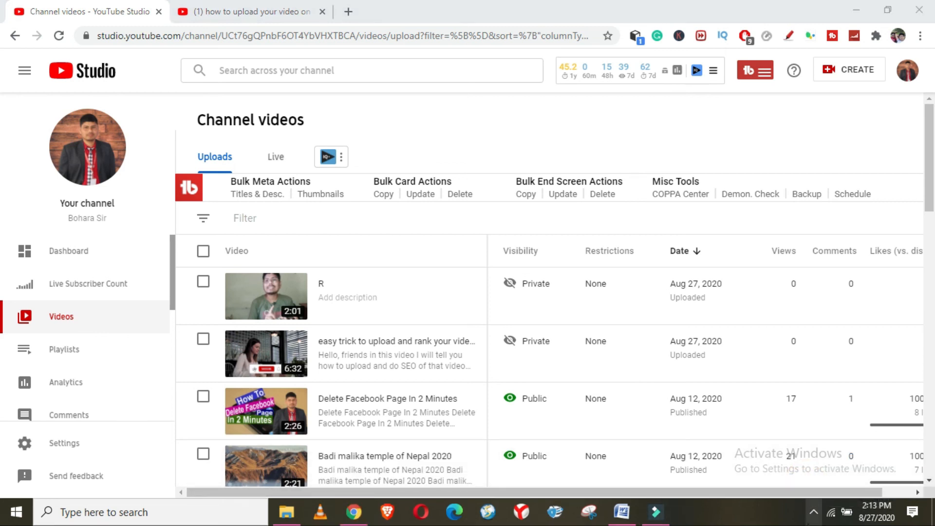